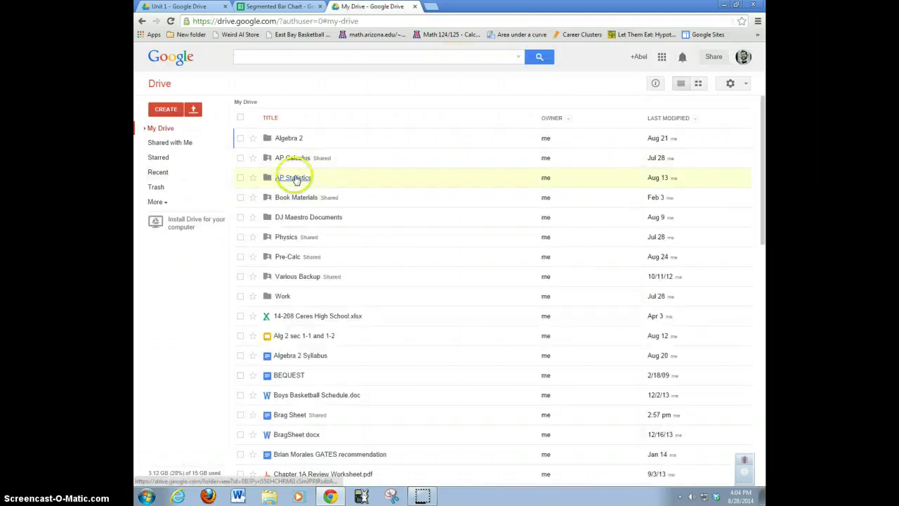
Open the Unit 1 folder inside the AP Statistics folder
left_click(294, 157)
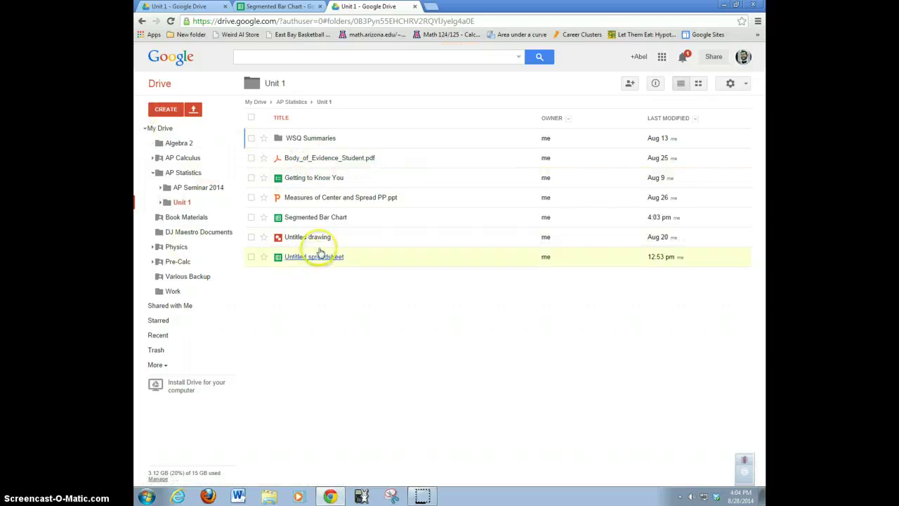
left_click(172, 111)
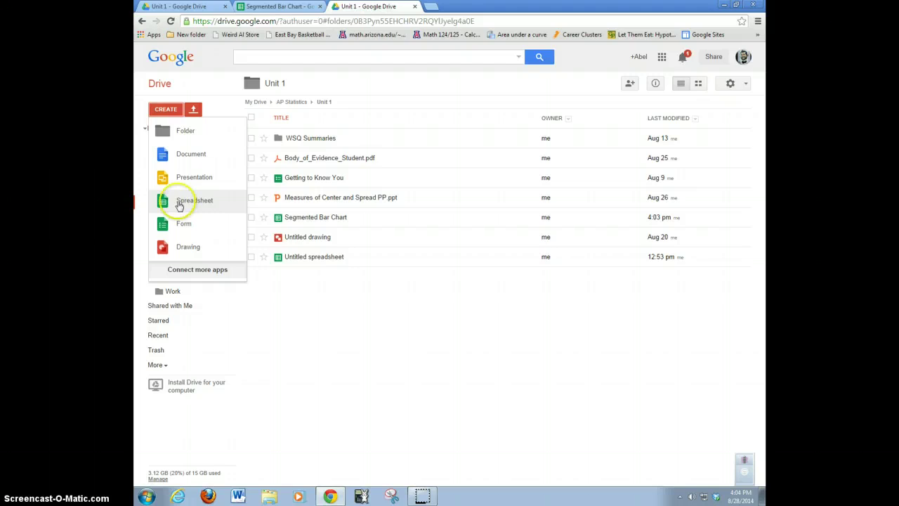
left_click(209, 73)
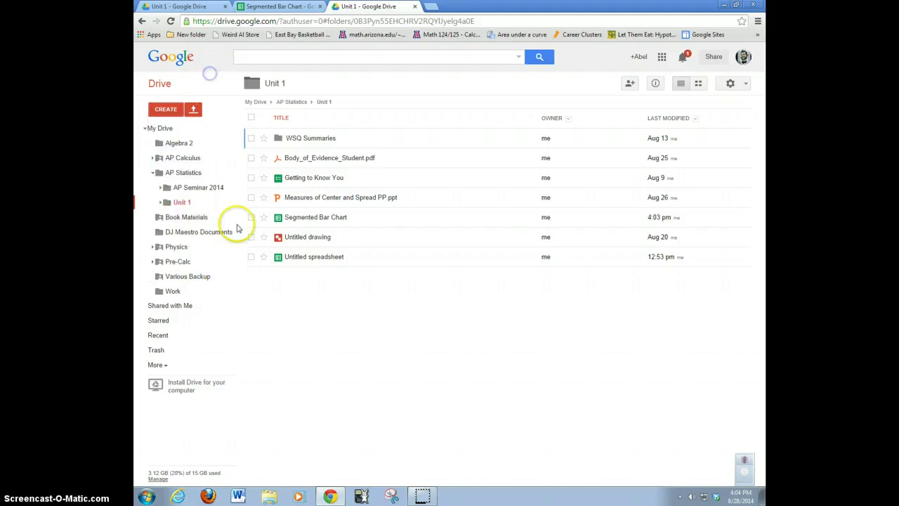
left_click(301, 258)
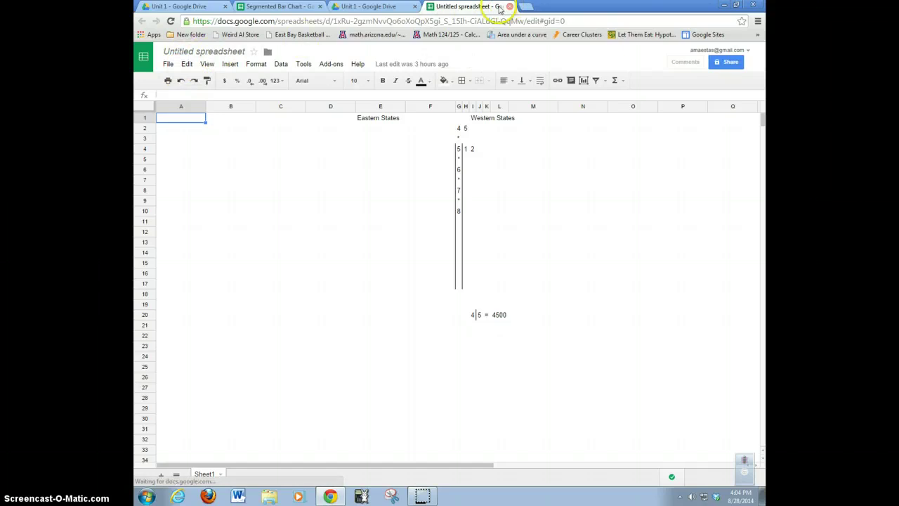
left_click(509, 6)
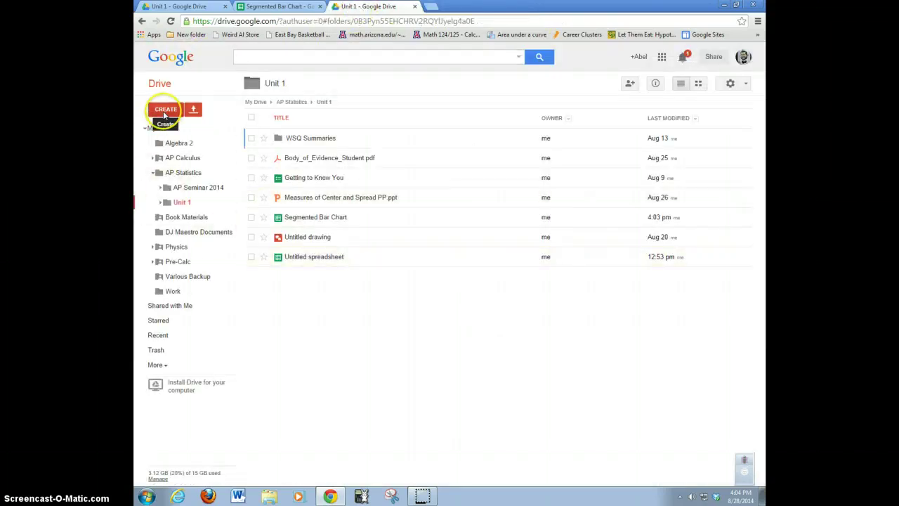
Create a new spreadsheet in the Unit 1 folder and name it Stem and Leaf Plot
left_click(165, 111)
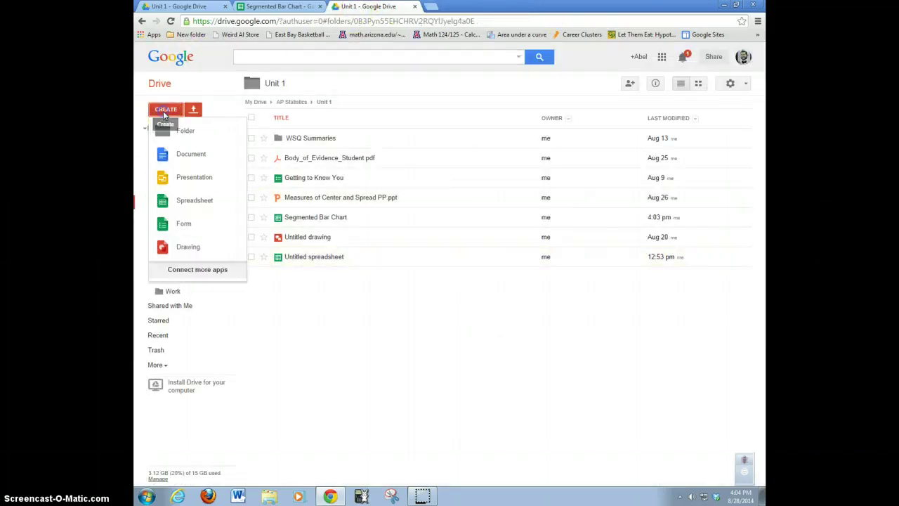
left_click(195, 202)
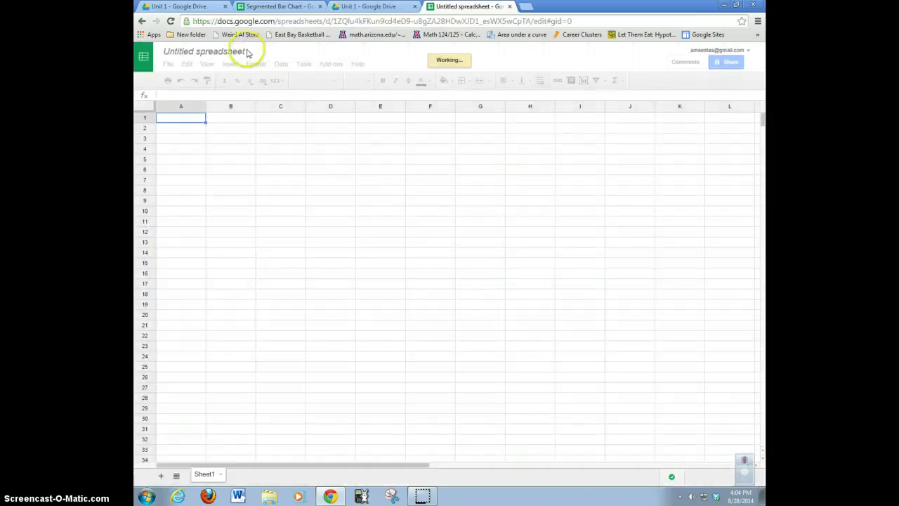
left_click(241, 54)
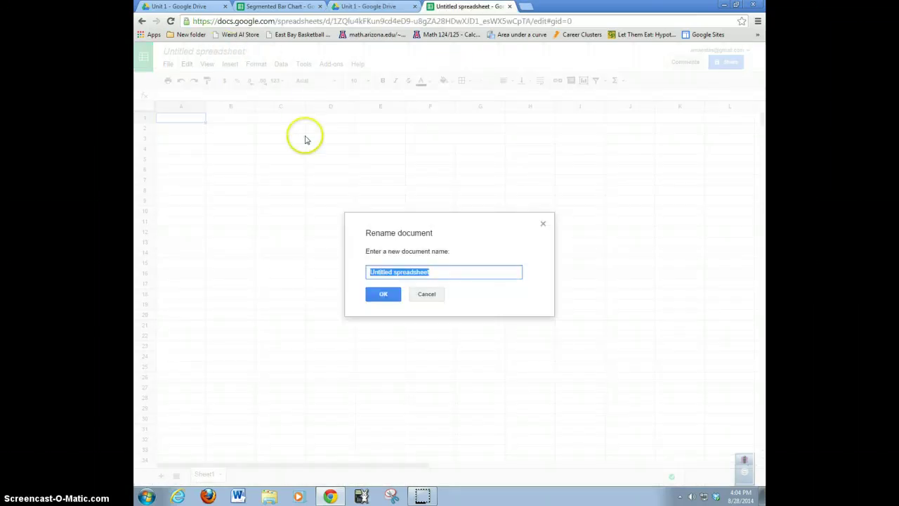
type("Stem")
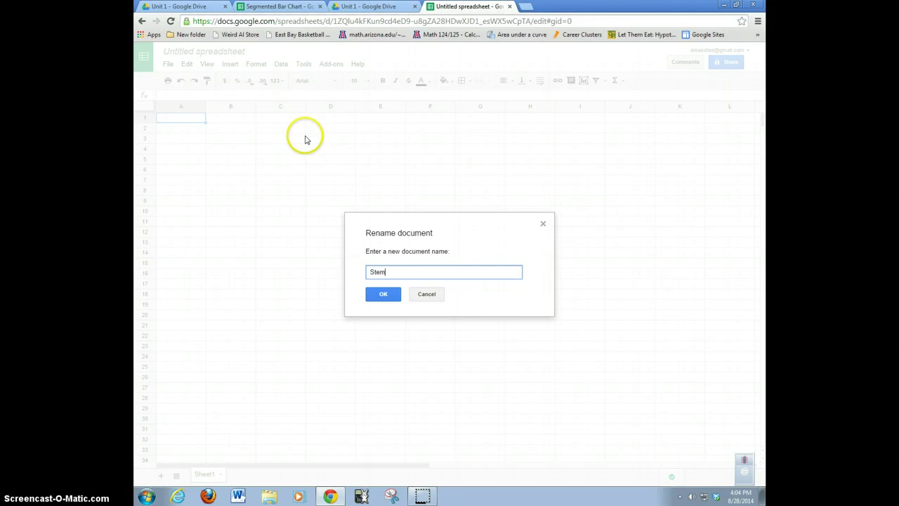
type(" and Leaf Plot")
key("Return")
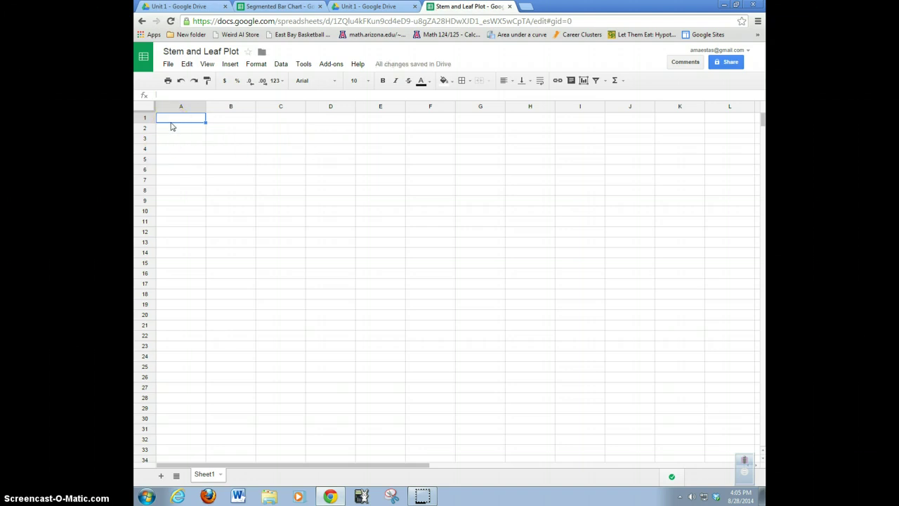
Paste the "Population of cities in California" table with its City and Population columns into the sheet starting at A1
type("Population of cities in California  City\tPopulation Anaheim\t336,265 Antioch\t102,372 Bakersfield\t347,483 Berkeley\t112,580 Burbank\t103,340 Chula Vista\t243,916 Concord\t122,067 Fremont\t214,089 Fresno\t494,665 Modesto\t201,165 Oakland\t390,724 Pamona\t149,058 Riverside\t303,871 Sacramento\t466,488 San Francisco\t805,235 San Jose\t945,942 Santa Ana\t324,528 Stockton\t291,707")
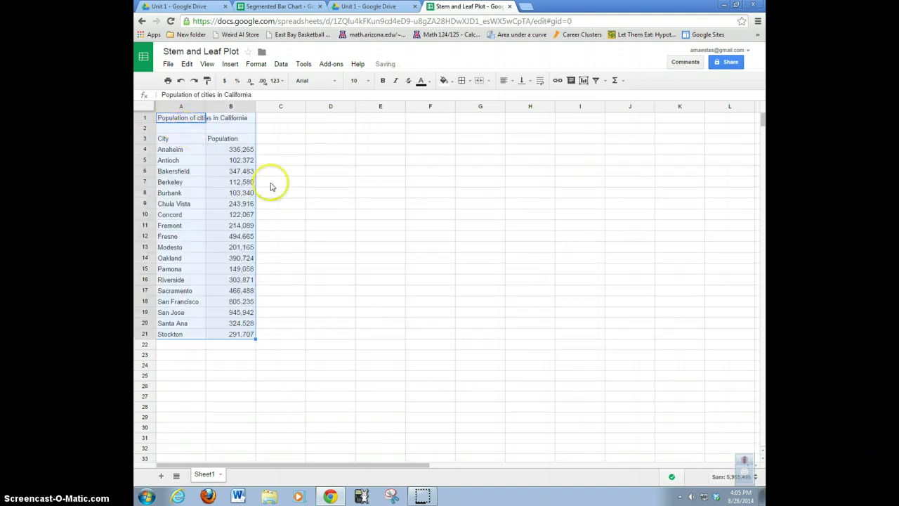
left_click(192, 132)
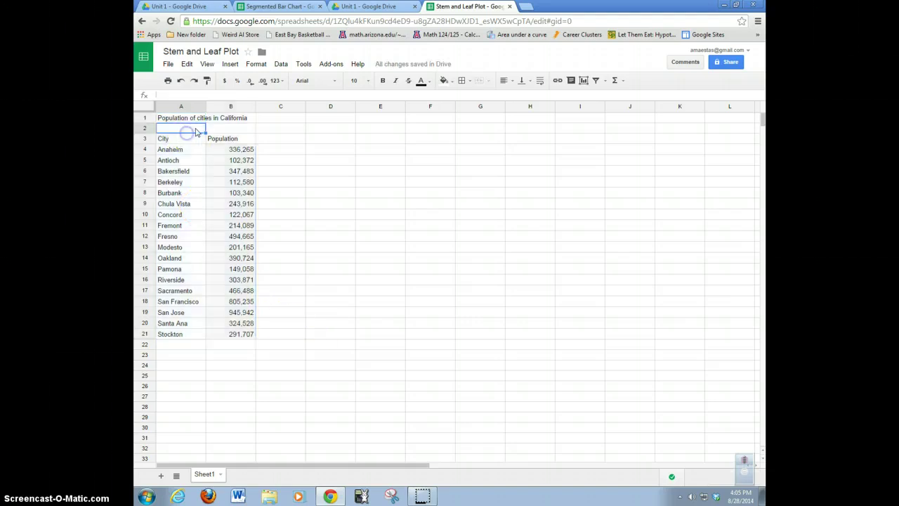
left_click(281, 127)
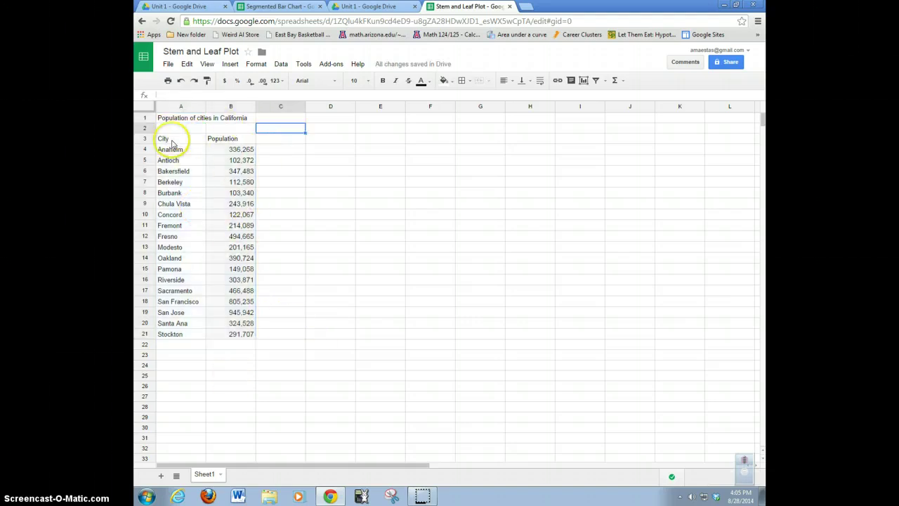
Add a bottom border under the City and Population header cells in row 3
left_click_drag(169, 141, 231, 138)
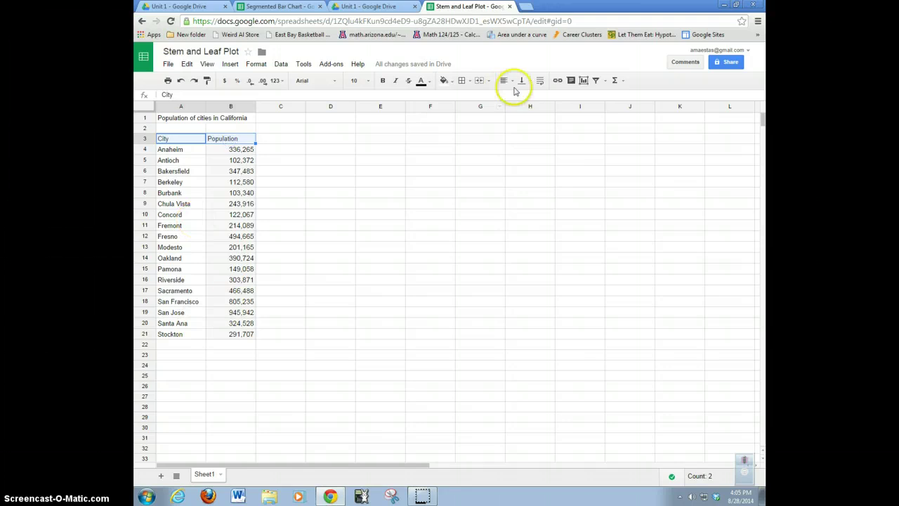
left_click(469, 81)
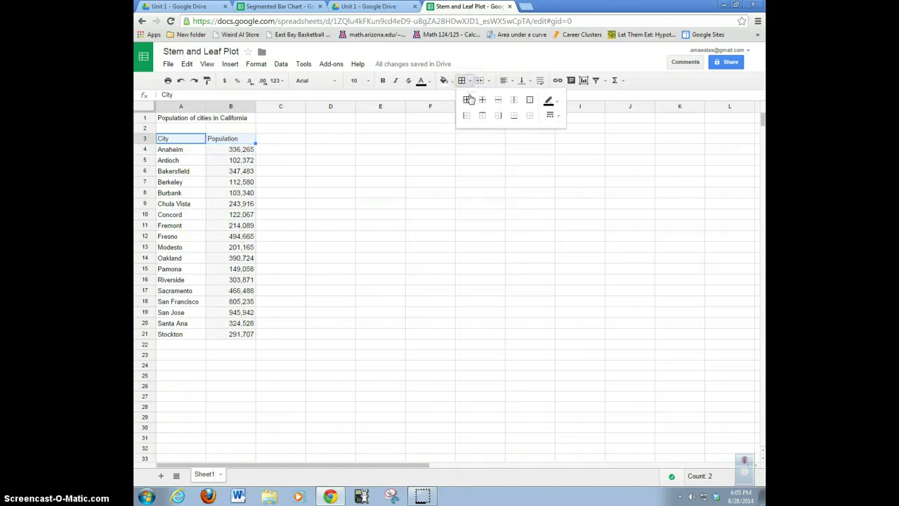
left_click(512, 117)
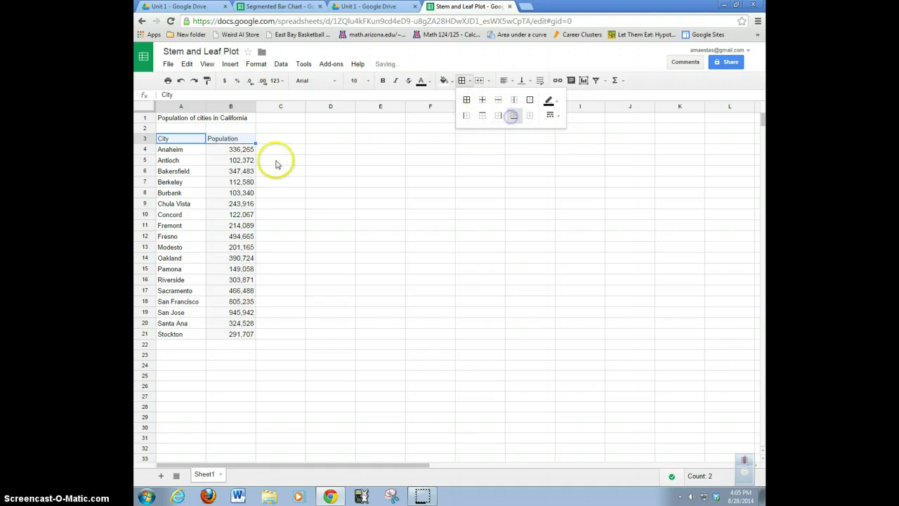
left_click(223, 160)
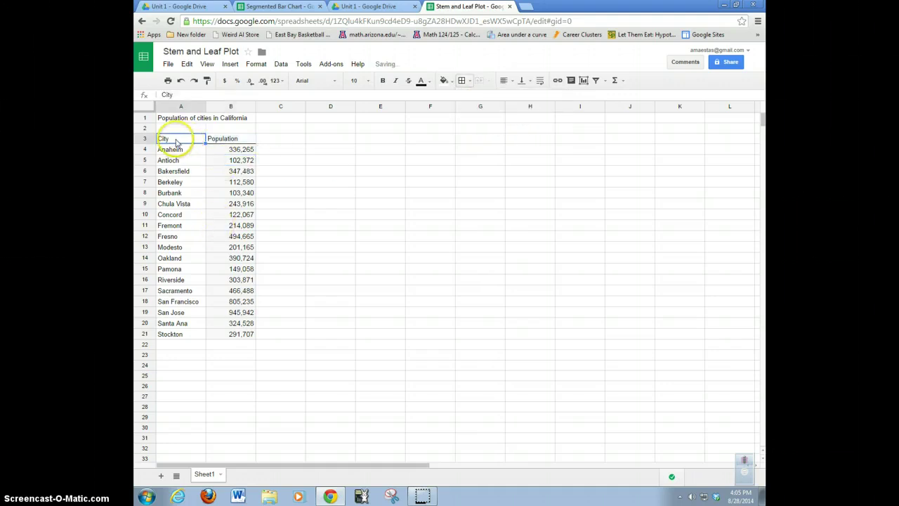
Add a right border to the City column from the header down to Stockton, A3:A21
left_click_drag(184, 140, 192, 337)
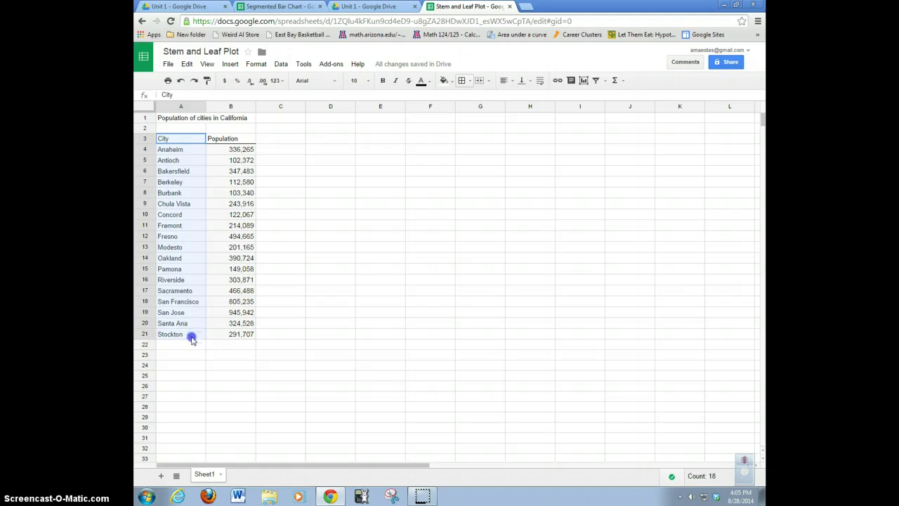
left_click(465, 80)
left_click(498, 117)
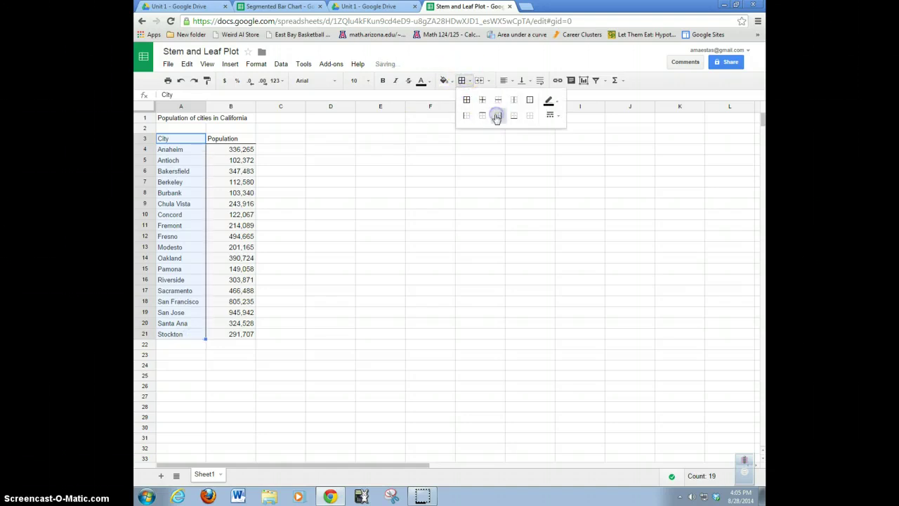
left_click(173, 171)
Fill column C with the heading Round in C3 and each city's population rounded to the nearest 10,000 in C4:C21
left_click(288, 141)
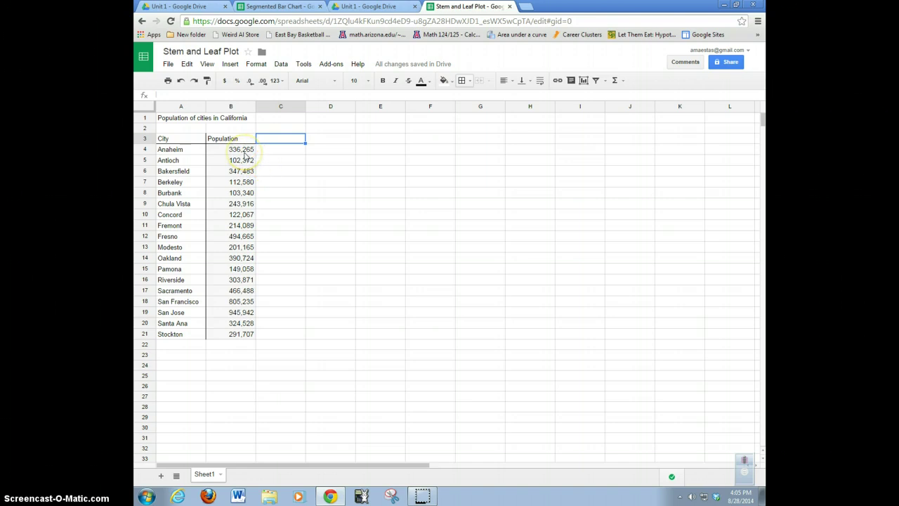
key("Return")
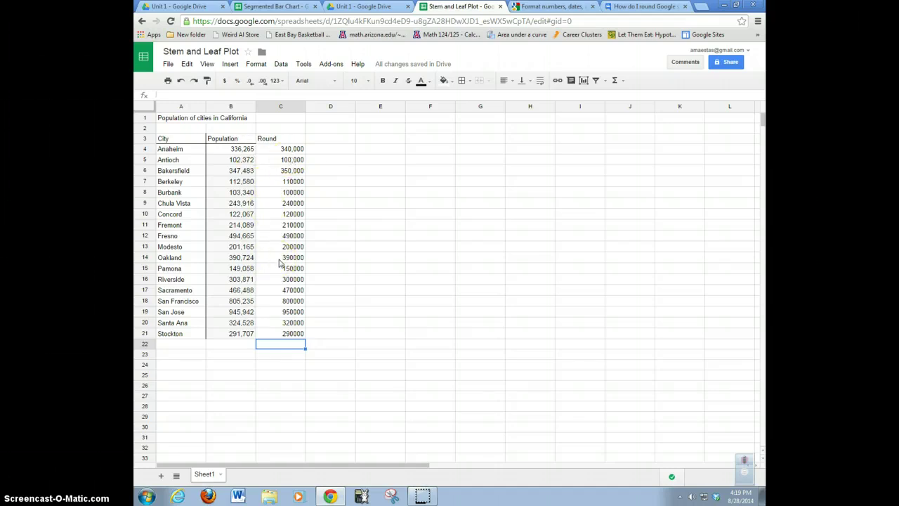
Format the rounded values in C4:C21 as whole numbers with a thousands separator
left_click_drag(281, 150, 285, 340)
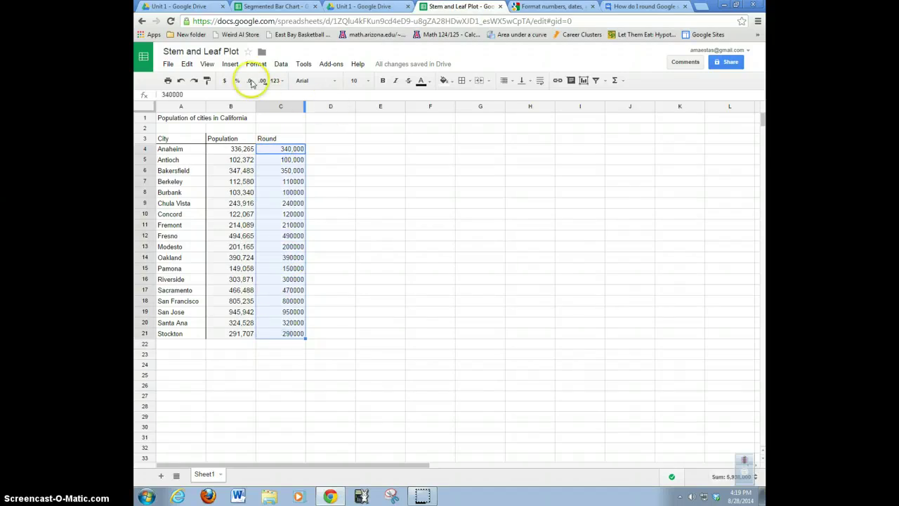
left_click(255, 64)
mouse_move(260, 82)
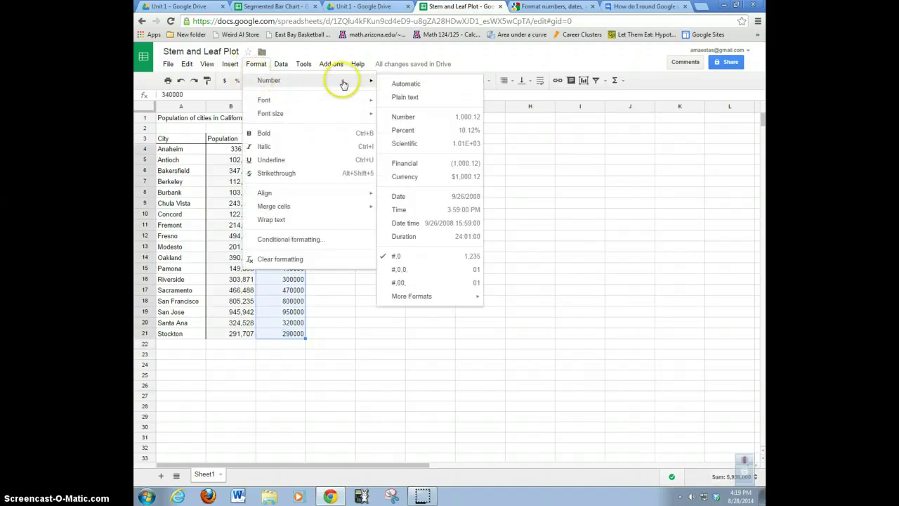
left_click(401, 256)
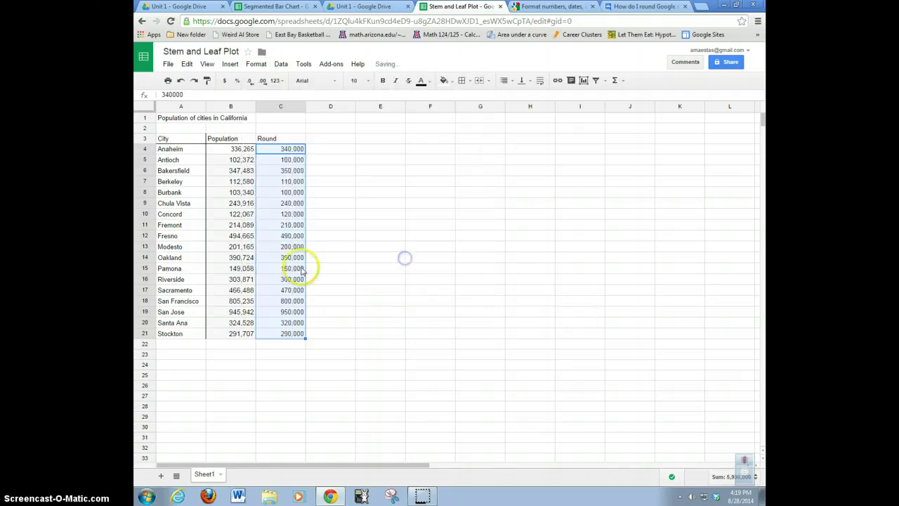
left_click(266, 194)
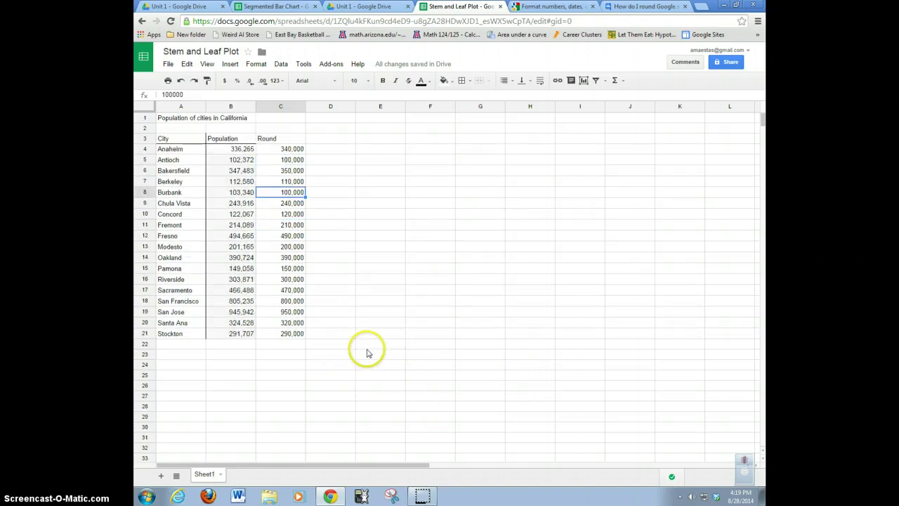
Enter the stems 1 through 9 down E4:E21, with an asterisk in the cell below each number
left_click(377, 152)
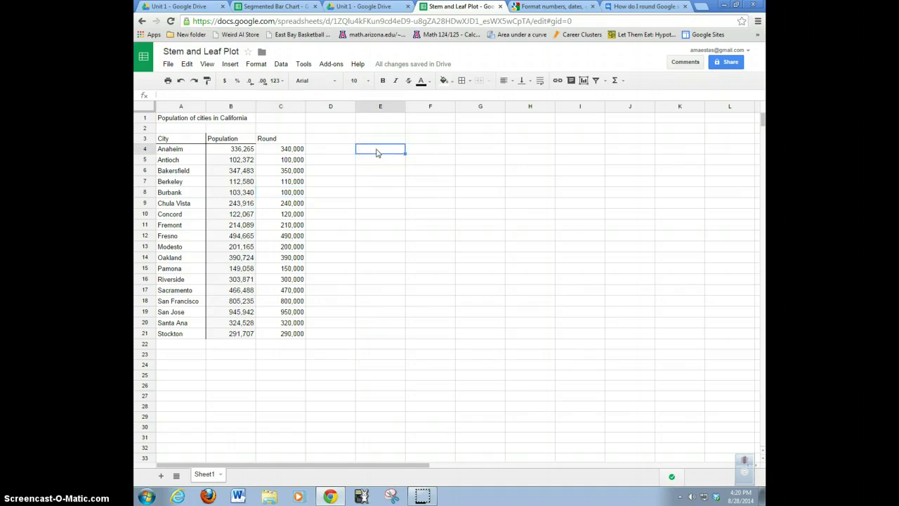
left_click(375, 141)
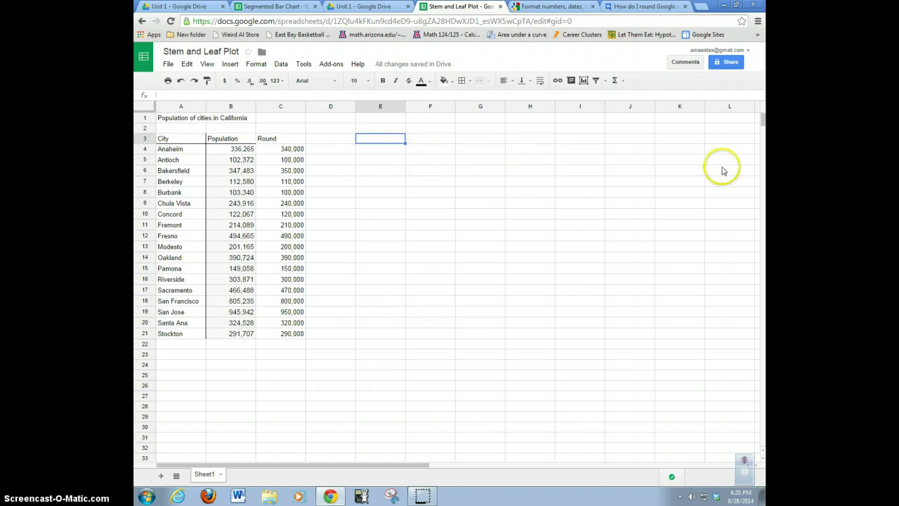
left_click(381, 150)
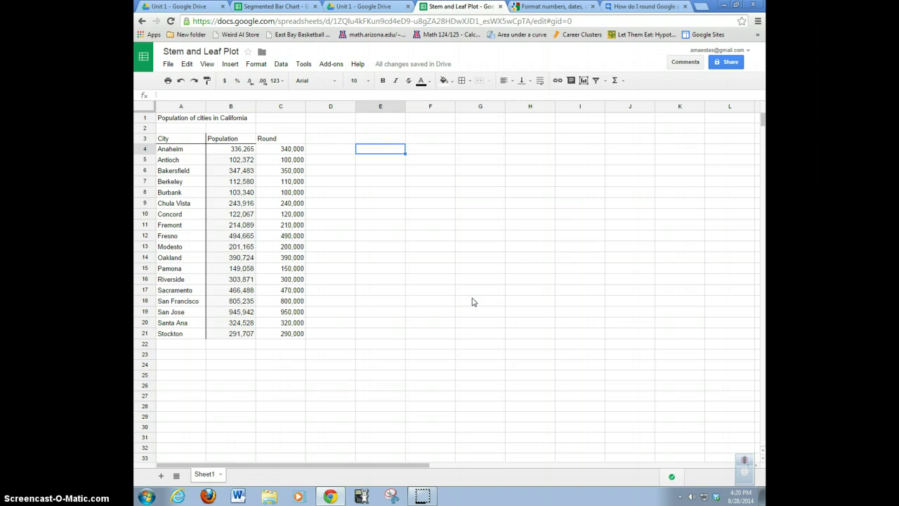
key("Return")
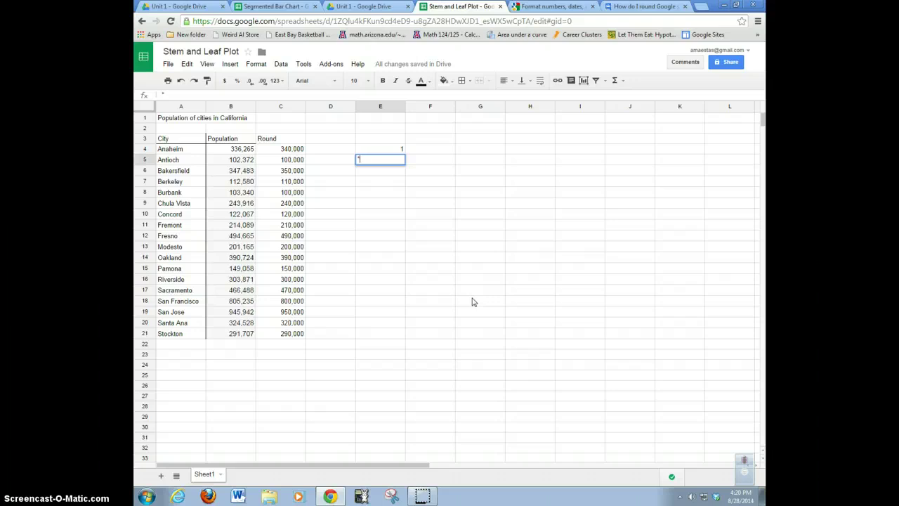
key("Return")
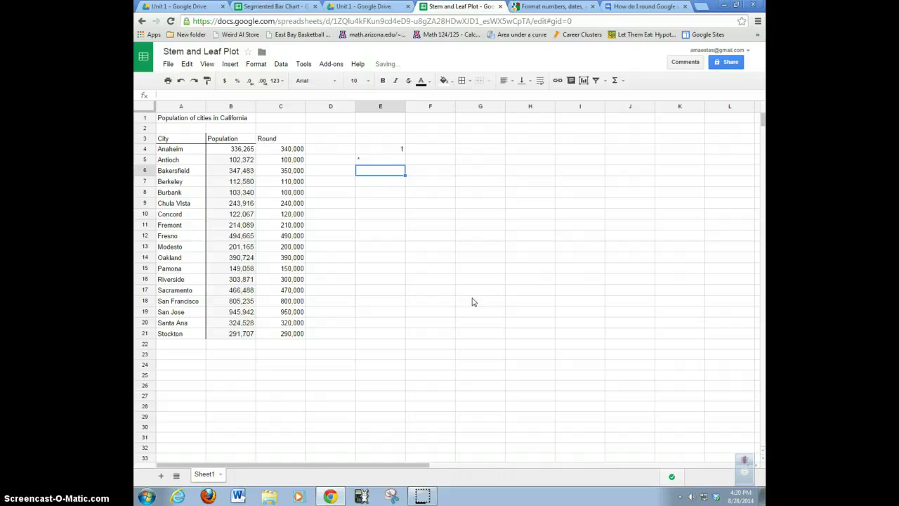
type("2")
key("Return")
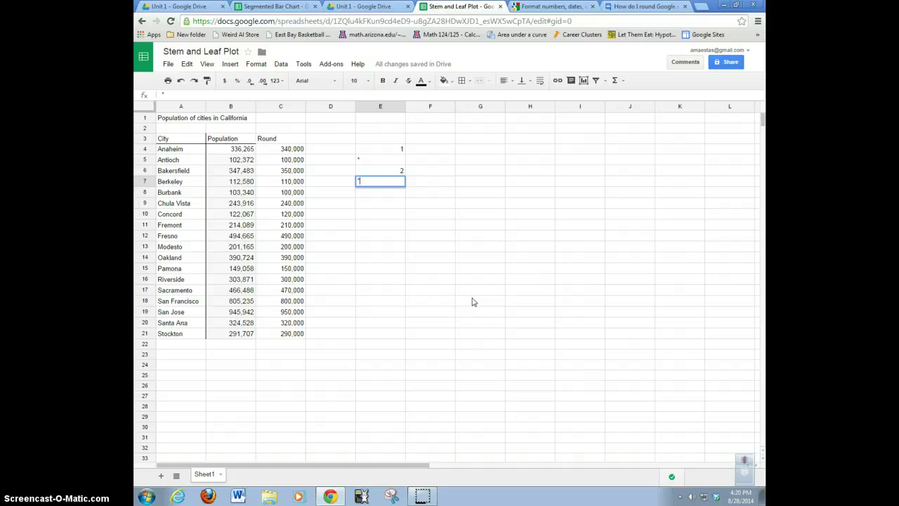
key("Return")
key("Return")
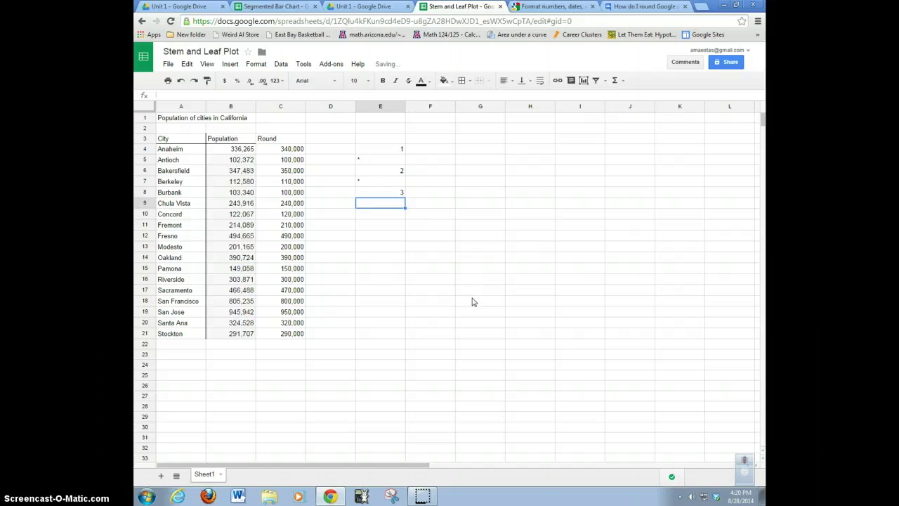
key("Return")
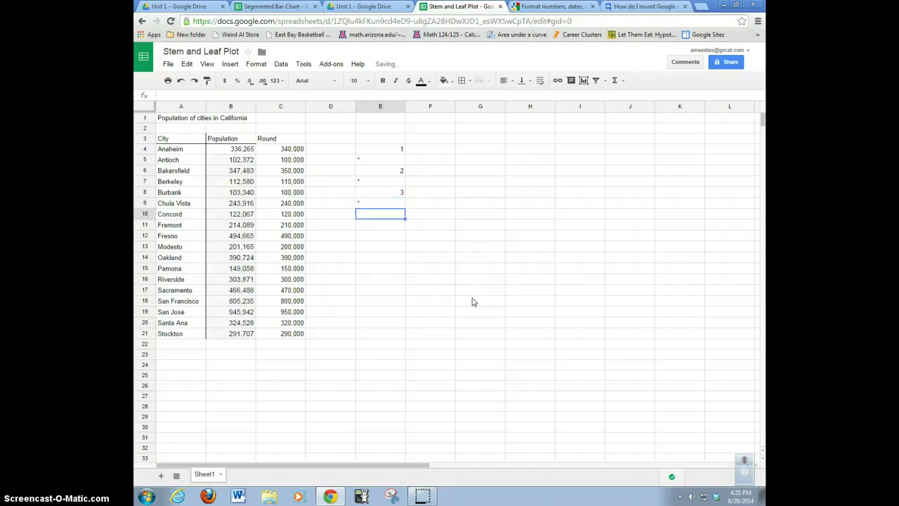
key("Return")
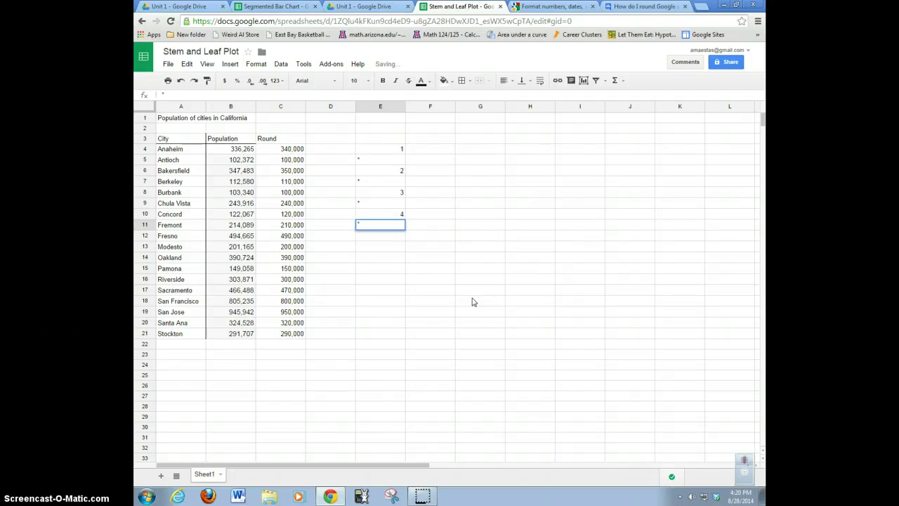
key("Return")
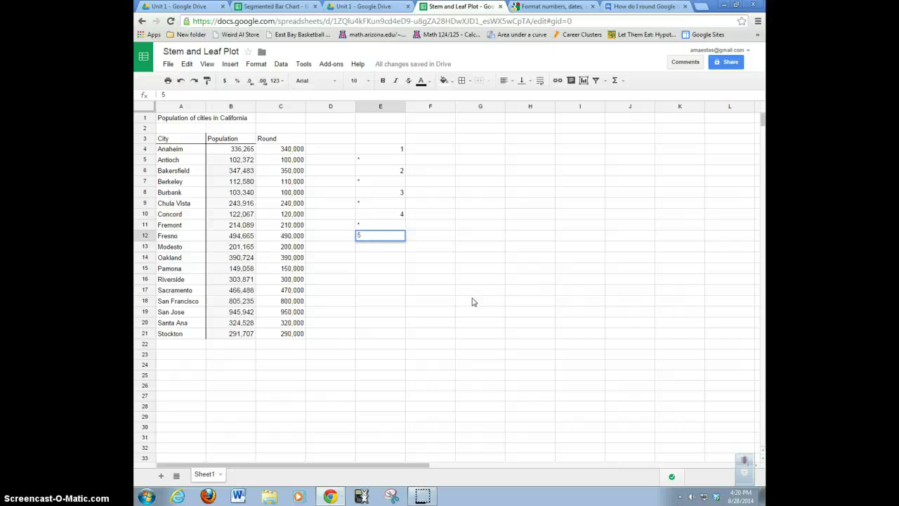
key("Return")
type("*")
key("Return")
key("Return")
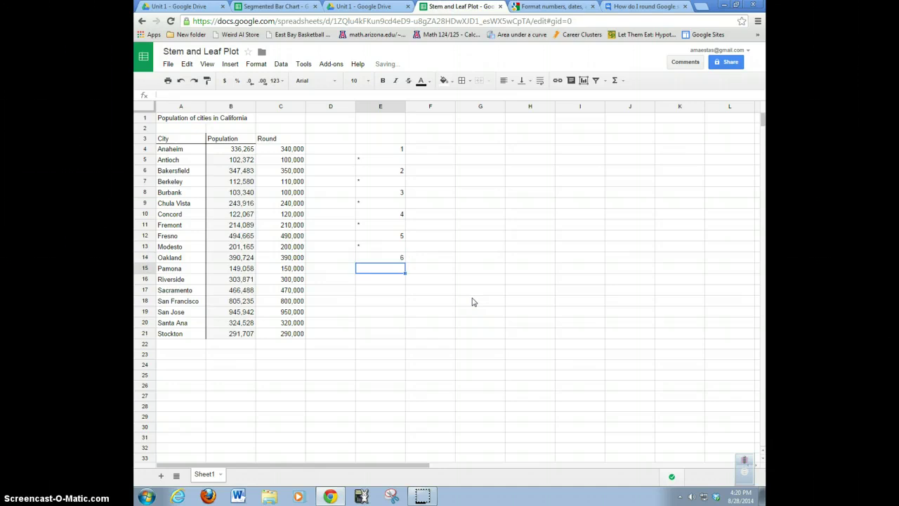
type("*")
key("Return")
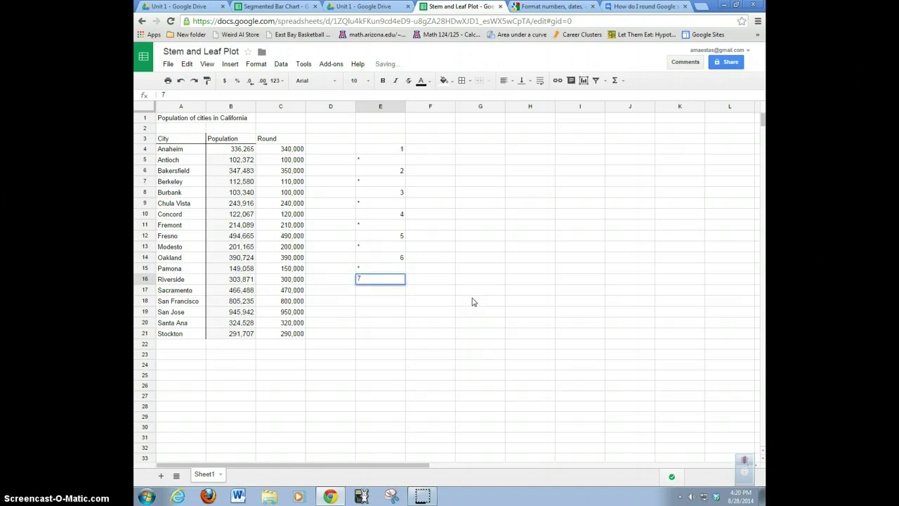
key("Return")
type("*")
key("Return")
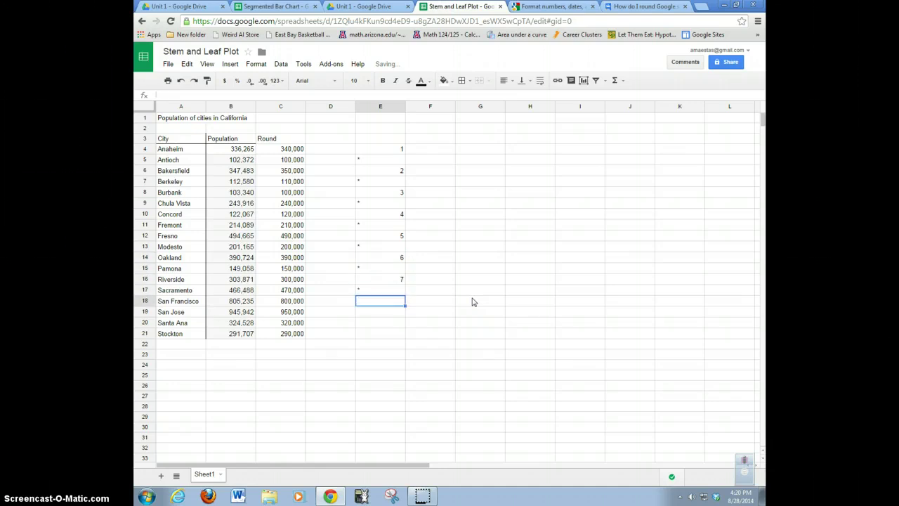
key("Return")
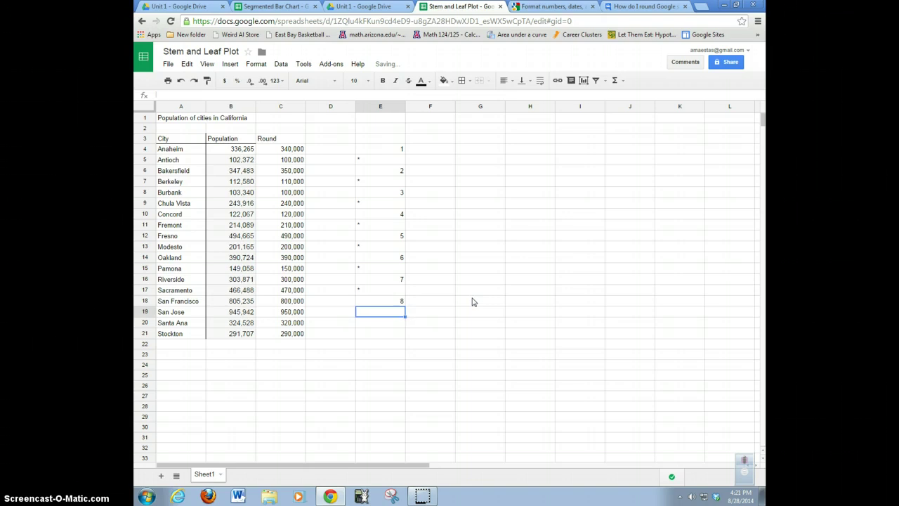
key("Return")
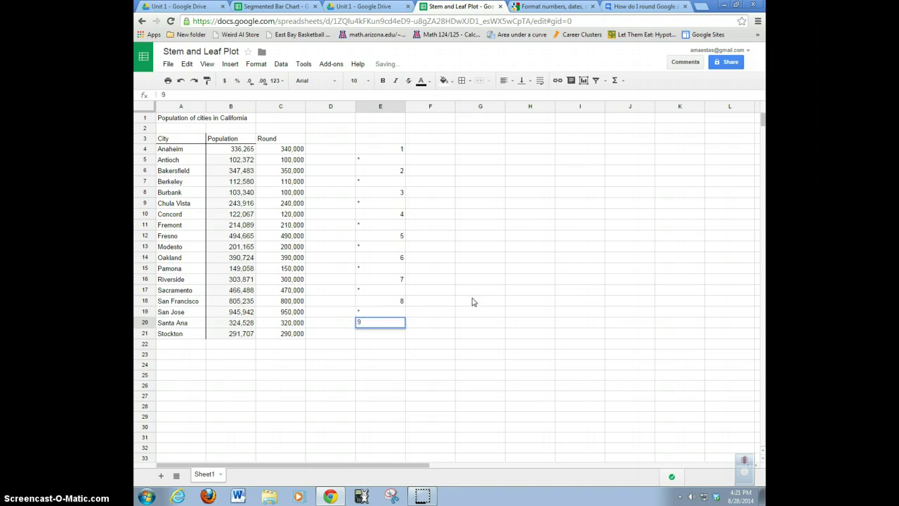
key("Return")
key("Return")
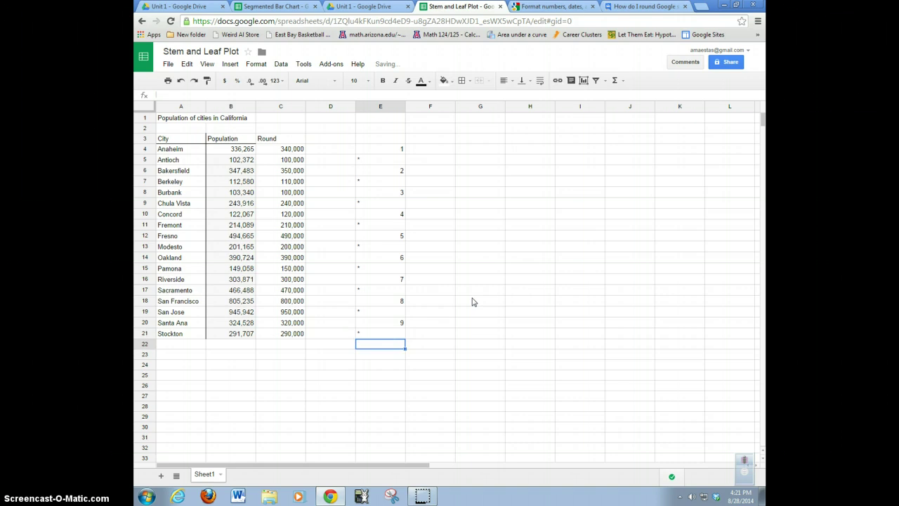
Center the stems in E4:E21 horizontally and narrow column E to about the width of one digit
left_click_drag(369, 149, 381, 336)
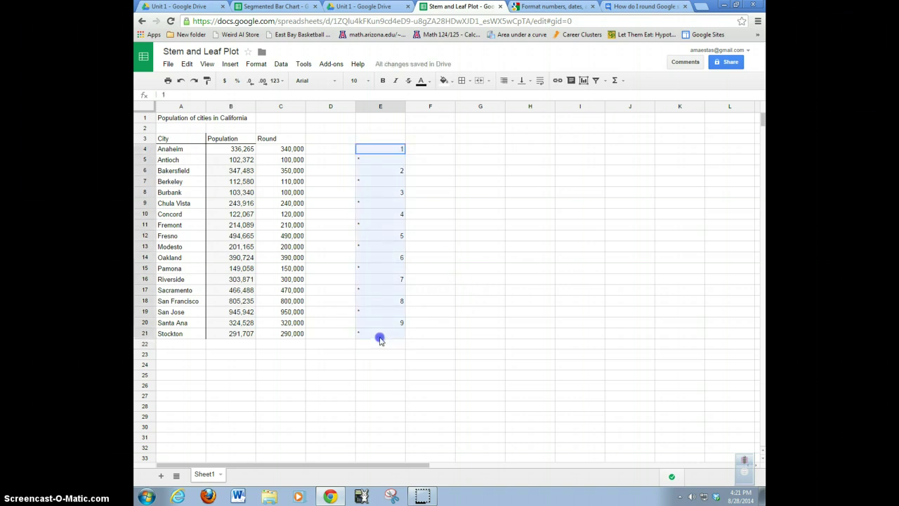
left_click(513, 82)
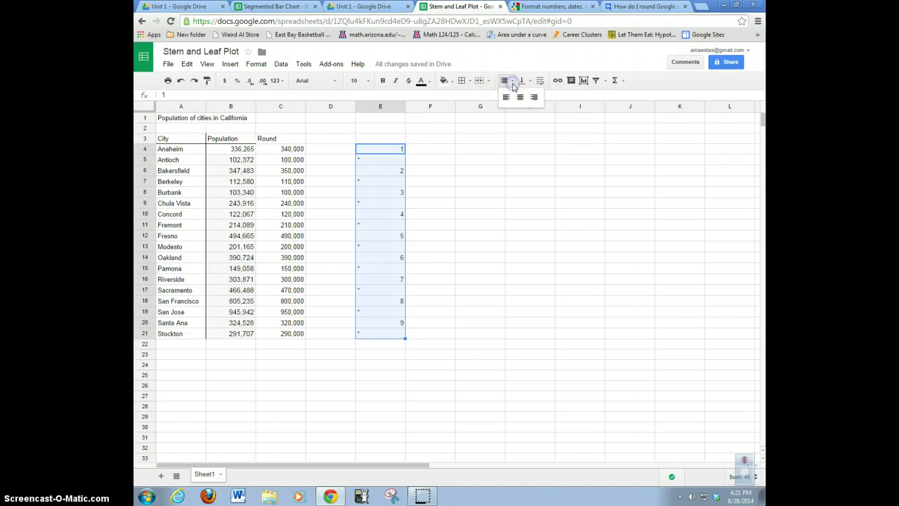
left_click(519, 97)
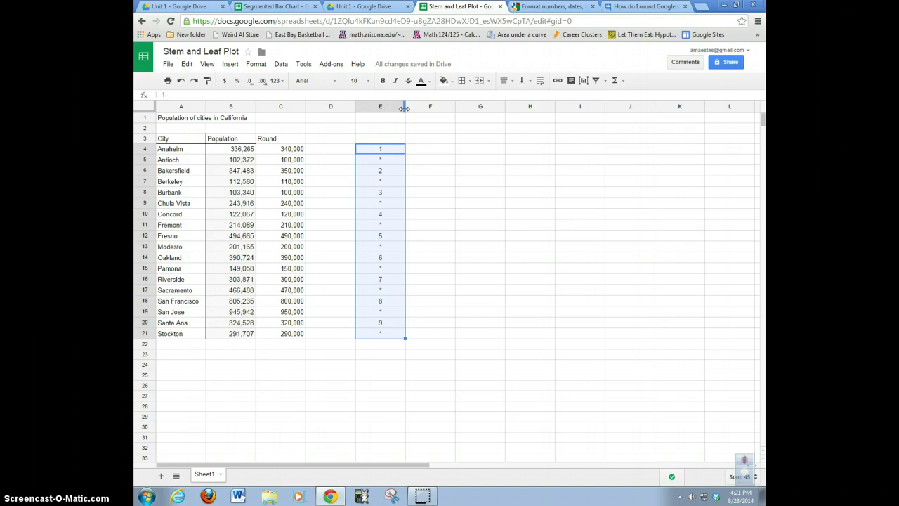
left_click_drag(405, 108, 405, 107)
left_click_drag(403, 106, 362, 106)
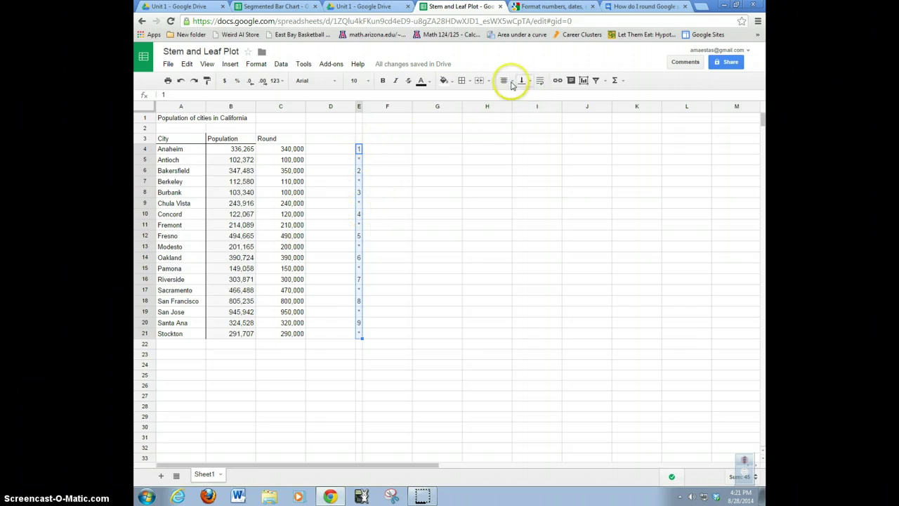
Add a right border along the stem column, E4:E21
left_click(471, 81)
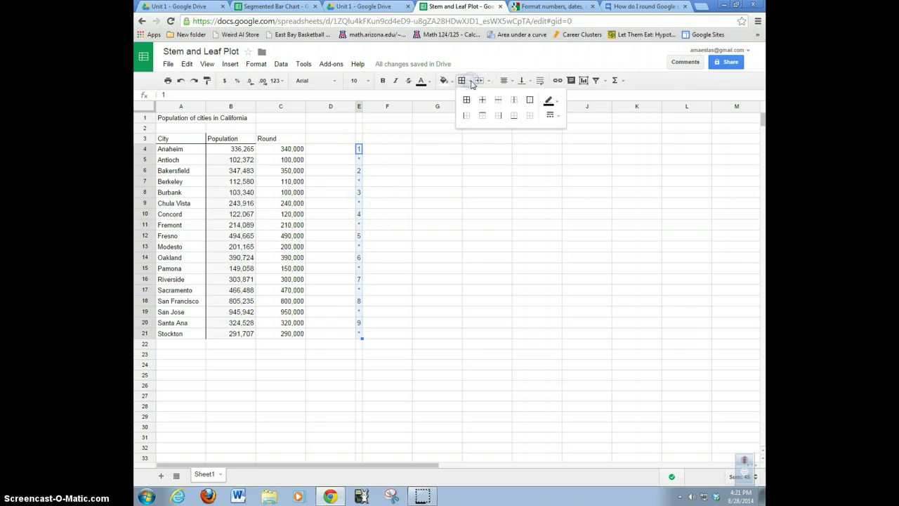
left_click(501, 118)
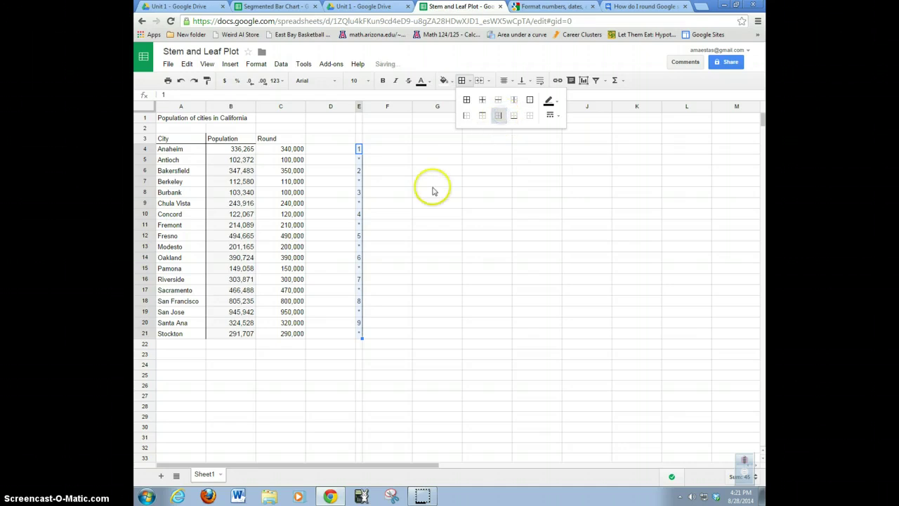
left_click(383, 170)
Enter leaf 0 in both F4 and G4 beside stem 1, and color the rounded values for Antioch and Burbank red
left_click(380, 148)
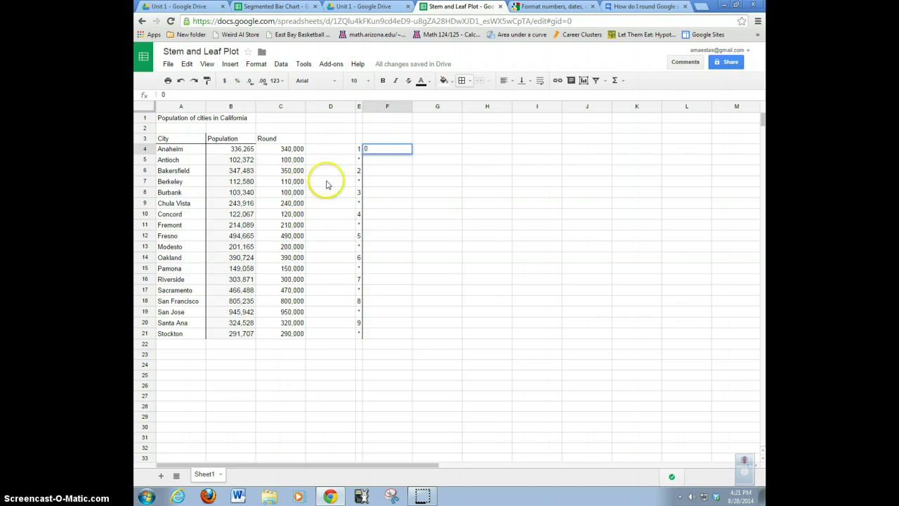
left_click(420, 151)
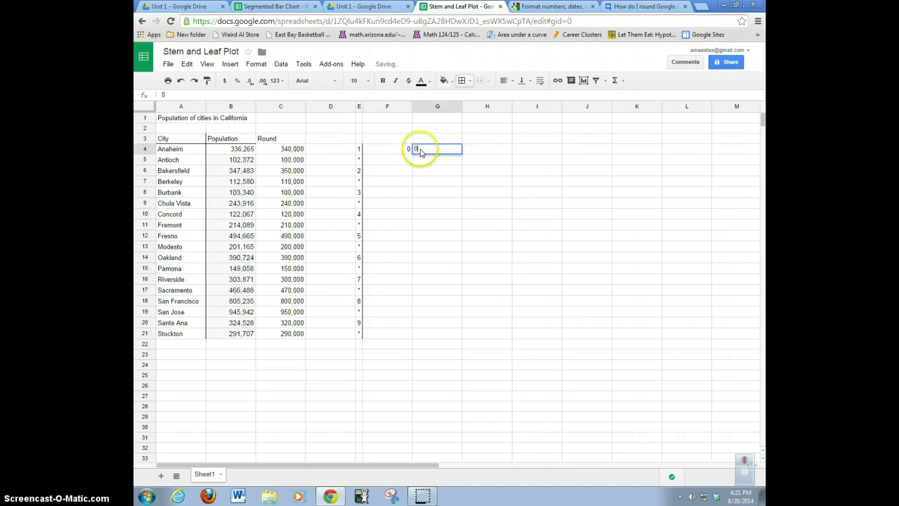
left_click(297, 161)
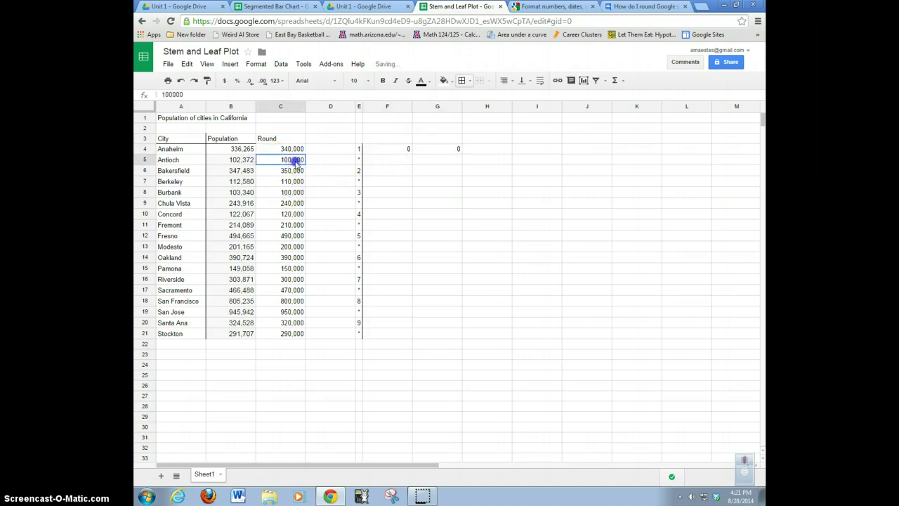
left_click(422, 82)
left_click(431, 121)
left_click(289, 192)
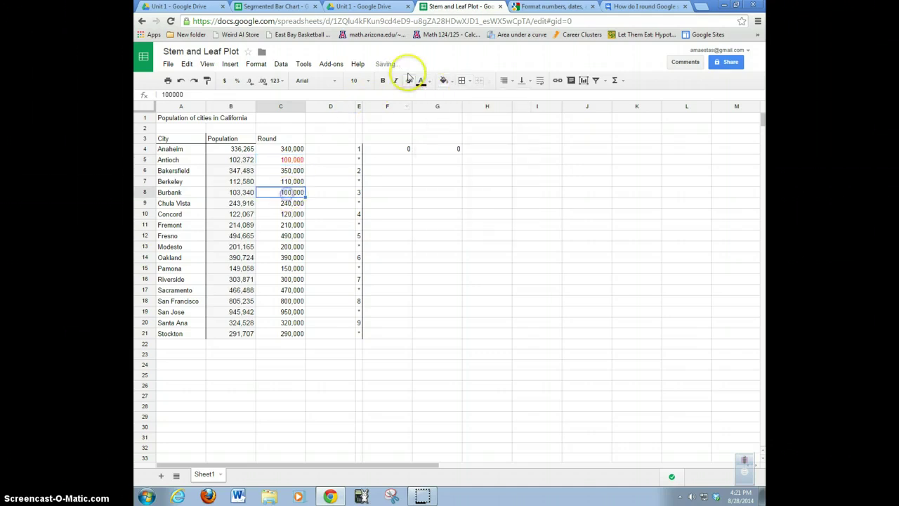
left_click(422, 81)
left_click(434, 125)
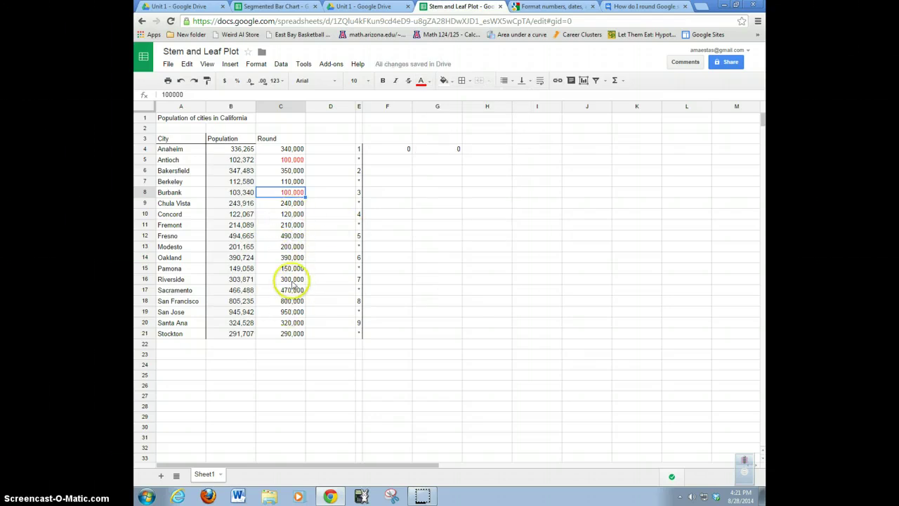
Color Berkeley's rounded population in C7 red and enter its leaf 1 in H4
left_click(295, 181)
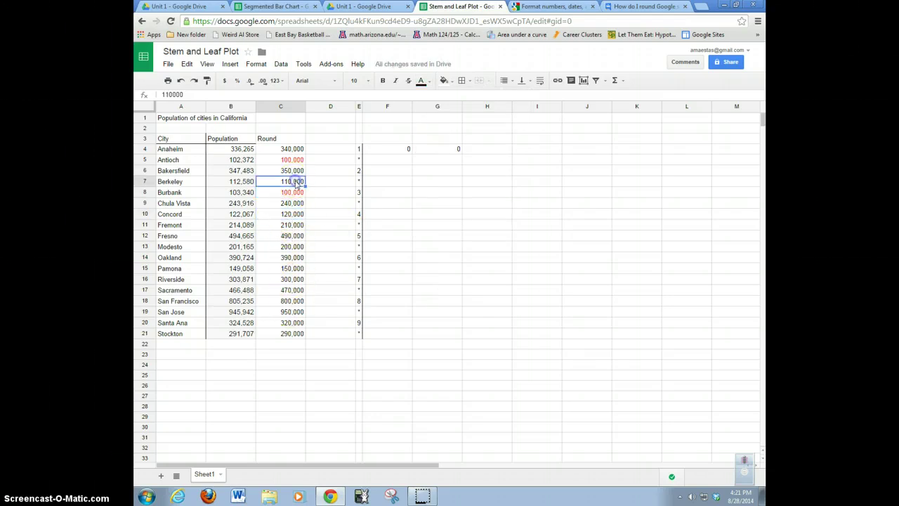
left_click(421, 82)
left_click(435, 124)
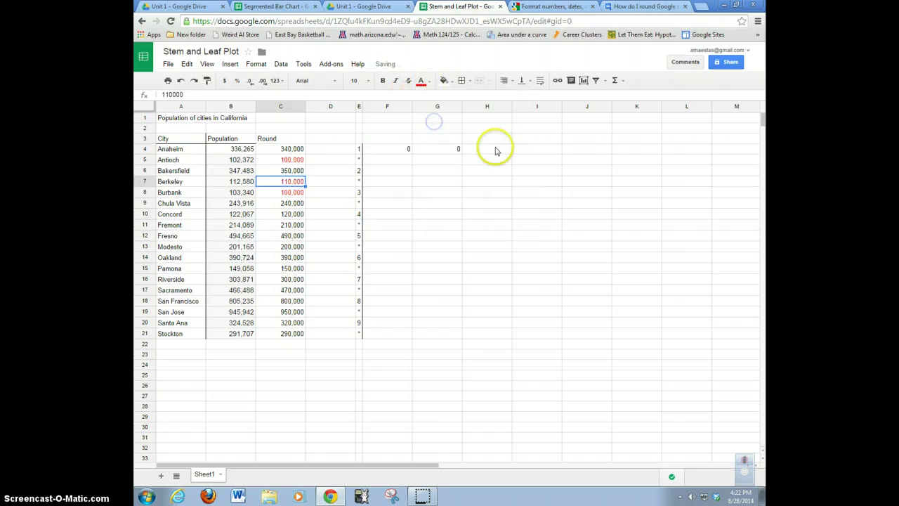
left_click(496, 150)
left_click(525, 153)
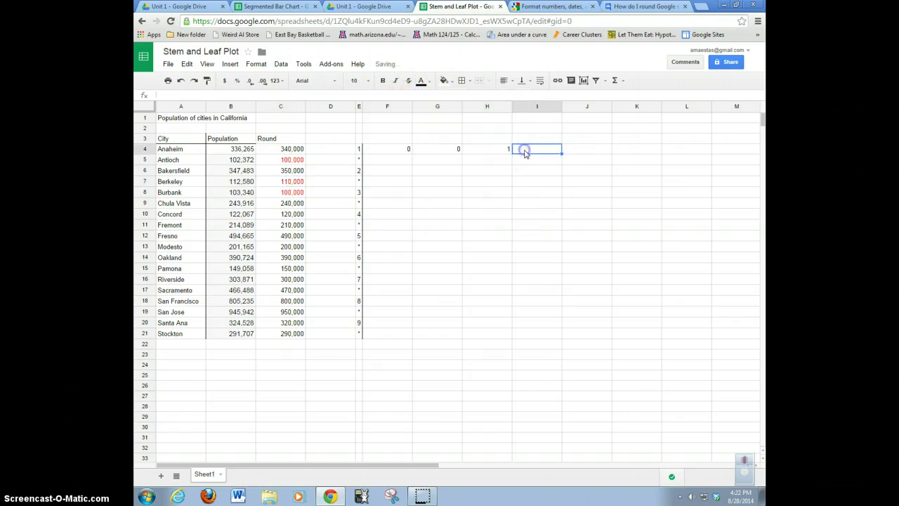
Enter leaf 2 for Concord in I4 and color its rounded population in C10 red
left_click(285, 220)
left_click(528, 149)
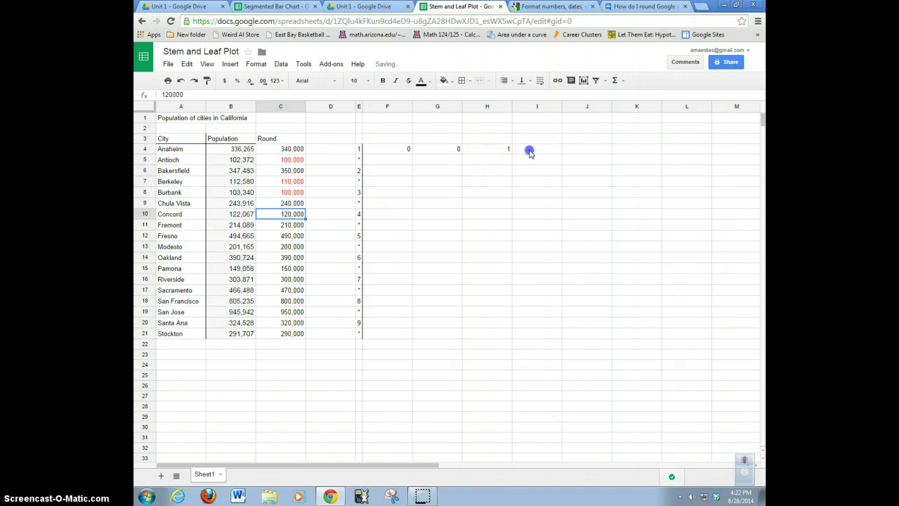
type("2")
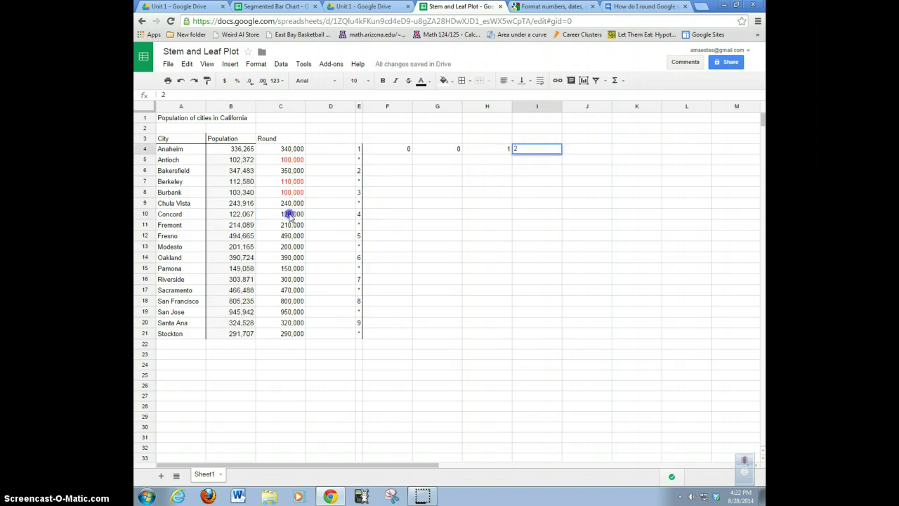
left_click(288, 213)
left_click(422, 80)
left_click(436, 123)
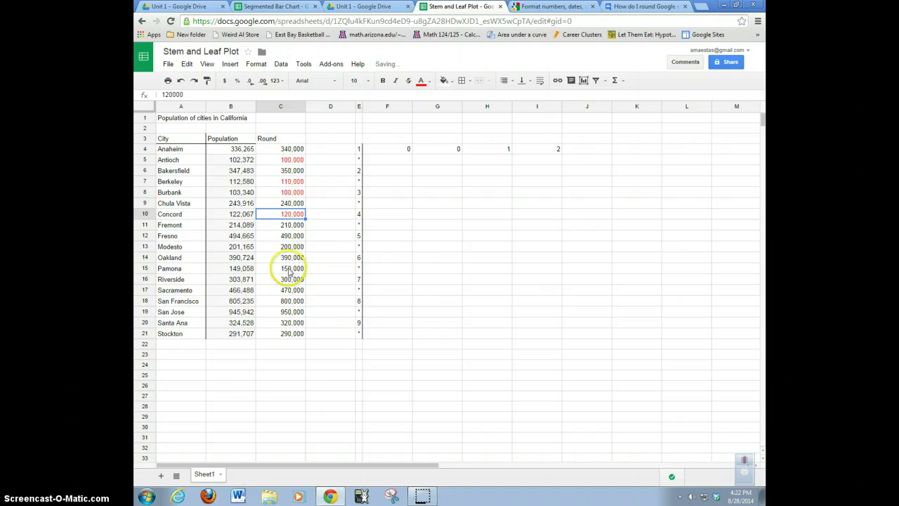
Enter leaf 5 for Pamona in F5 and color its rounded population in C15 red
left_click(292, 268)
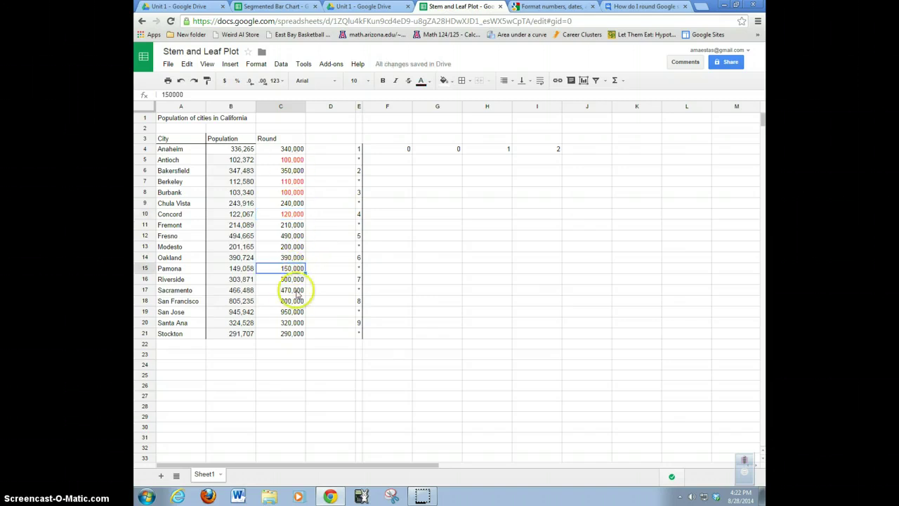
left_click(397, 162)
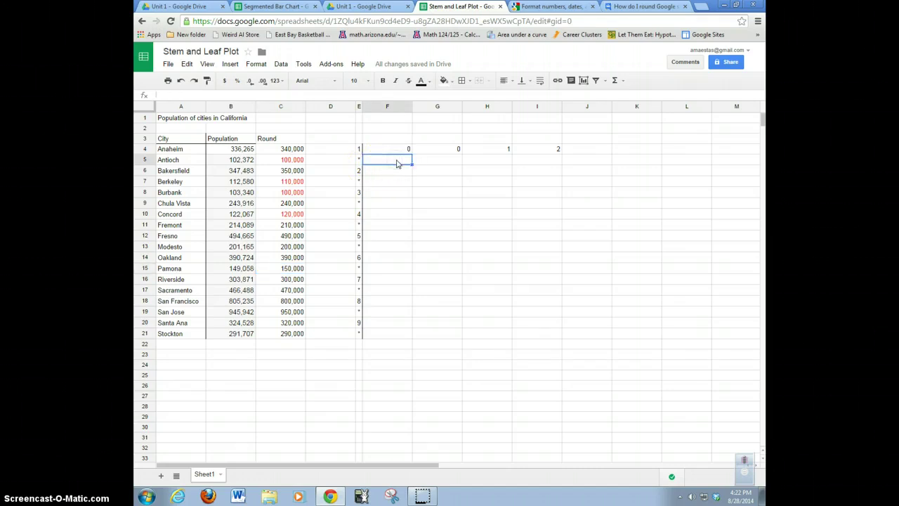
type("5")
left_click(418, 177)
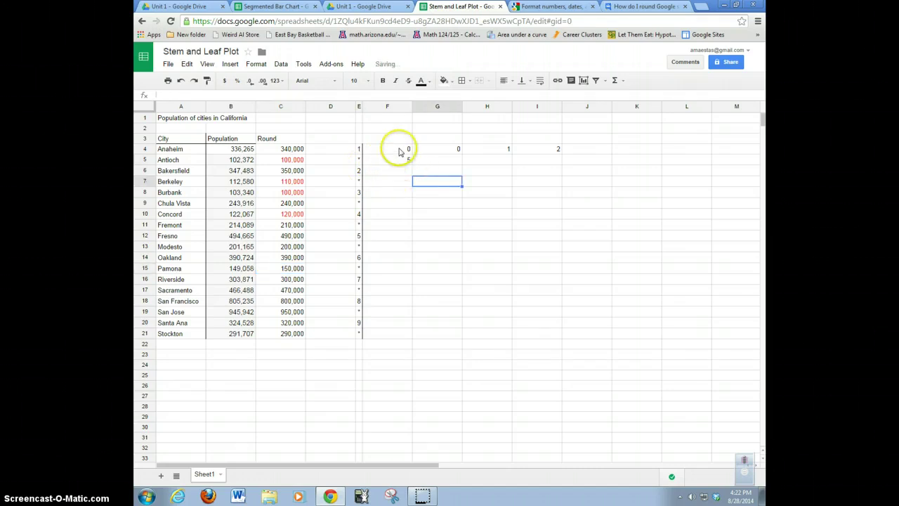
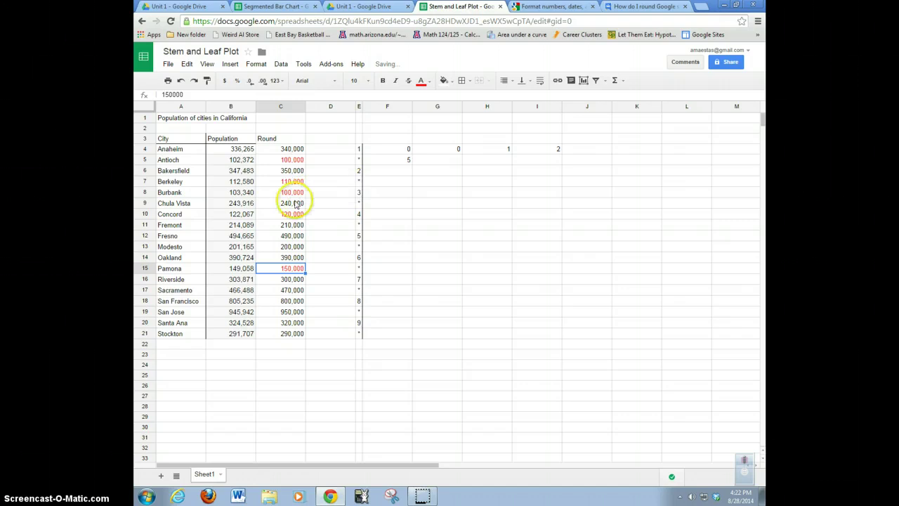
Enter leaves 1 and 4 in F6 and G6 beside stem 2
left_click(295, 203)
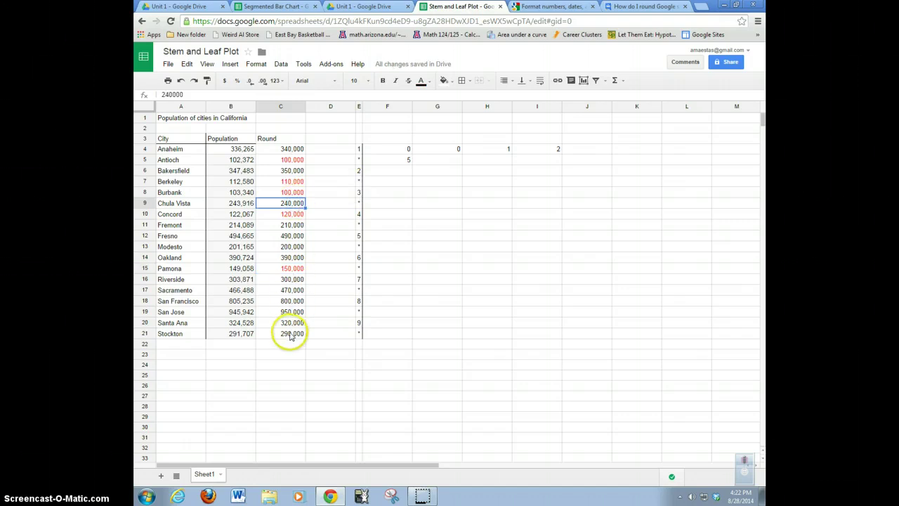
left_click(387, 170)
type("1")
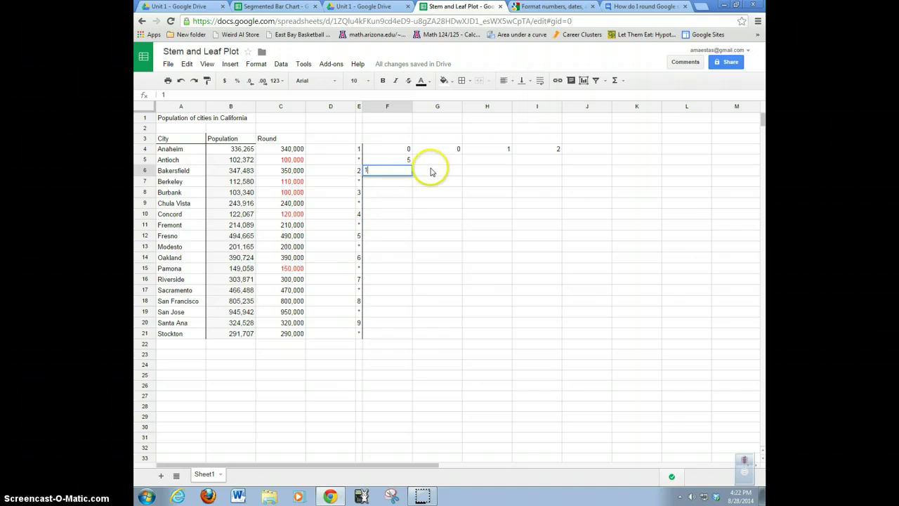
left_click(431, 171)
Enter leaf 9 for Stockton in F7 and color its rounded population in C21 red
left_click(400, 184)
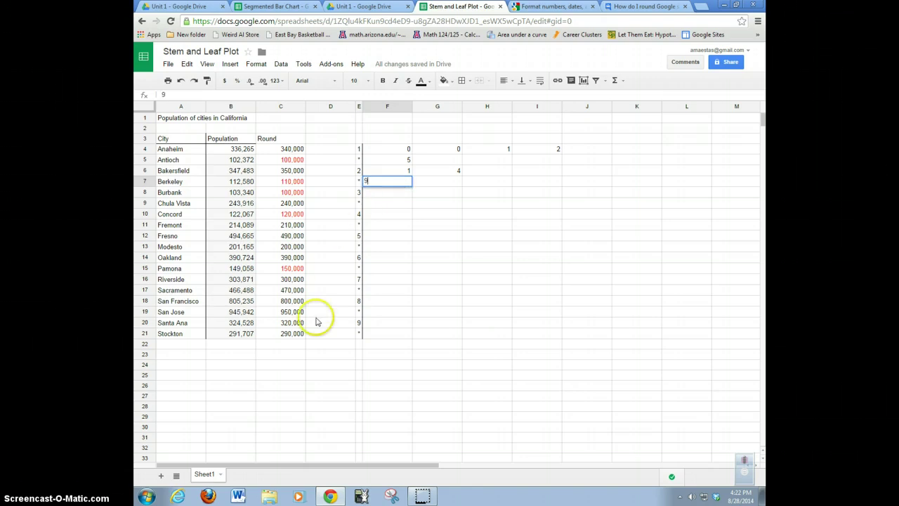
left_click(290, 335)
left_click(421, 80)
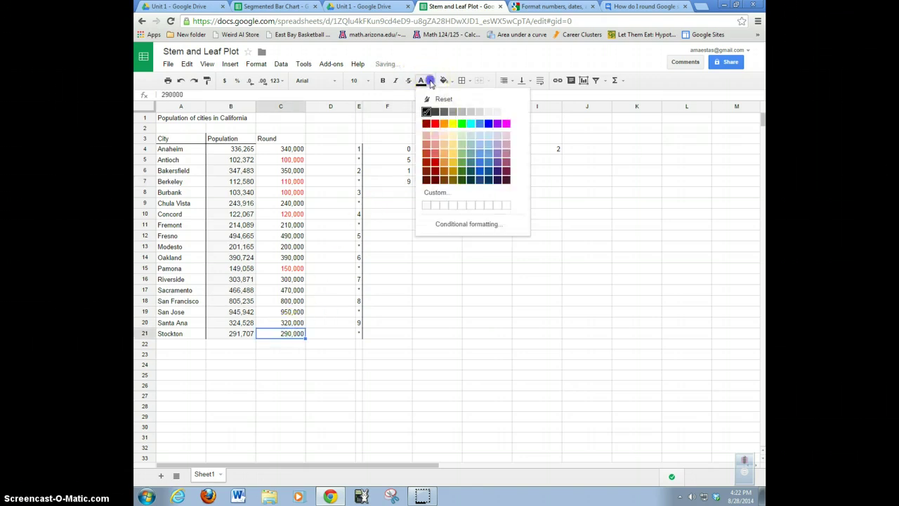
left_click(435, 124)
Change the leaves beside stem 2 to 0, 1 and 4 in F6, G6 and H6
left_click(295, 246)
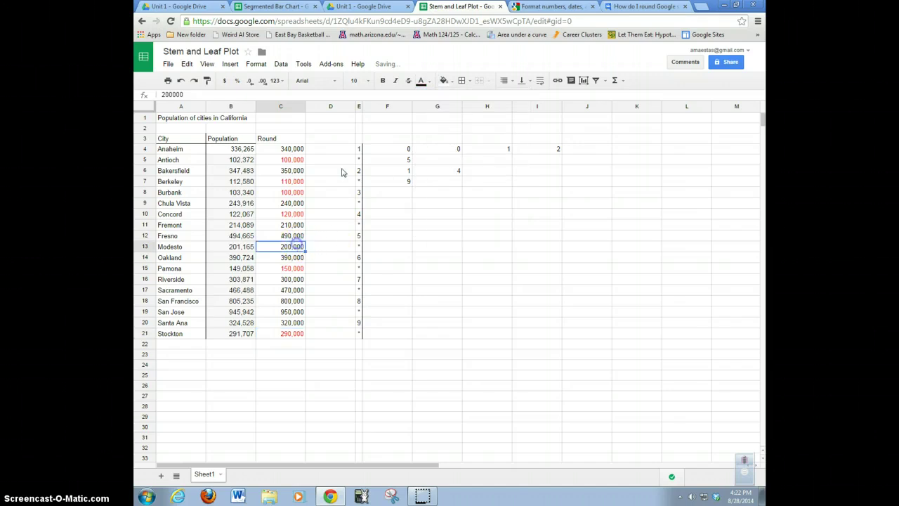
left_click(405, 173)
type("0")
left_click(434, 172)
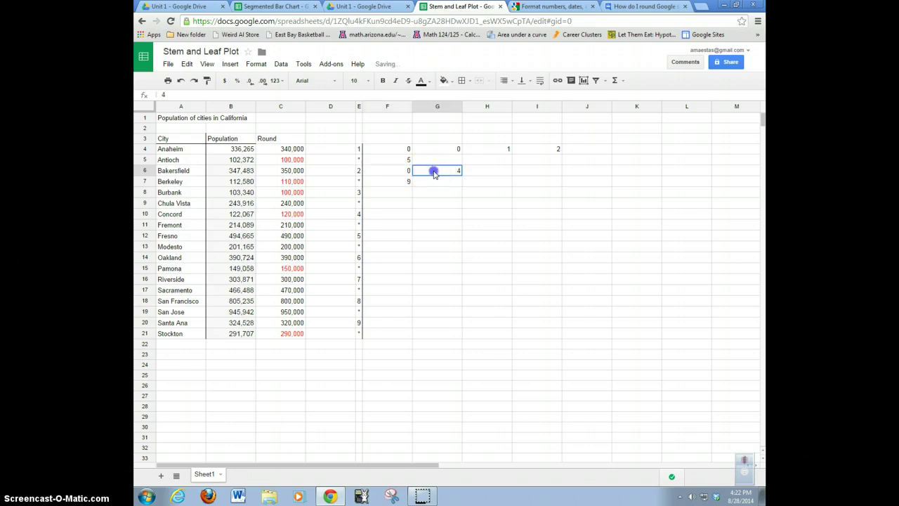
left_click(482, 172)
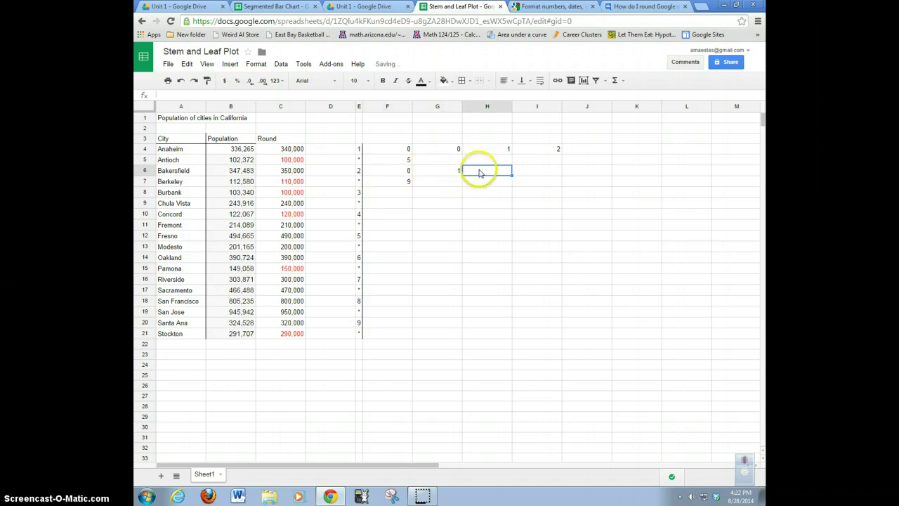
type("4")
left_click(489, 188)
Color the rounded populations of Modesto in C13, Fremont in C11 and Chula Vista in C9 red
left_click(291, 246)
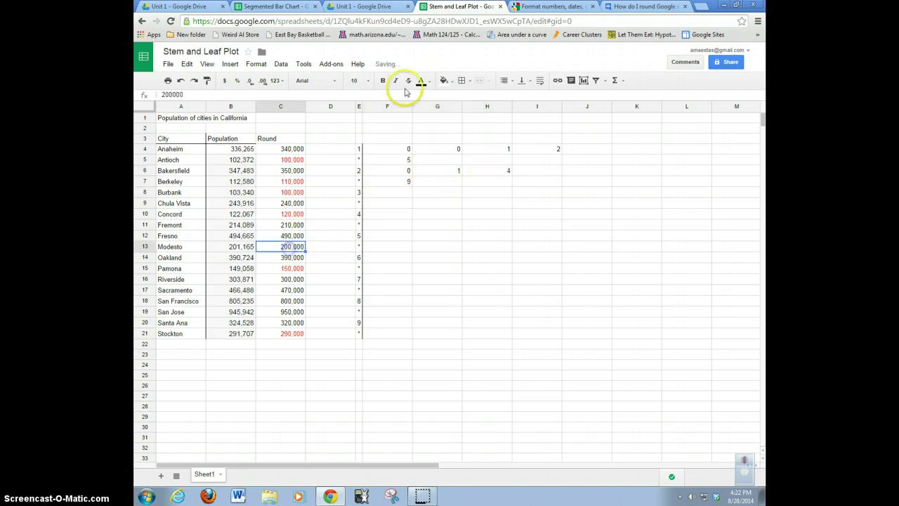
left_click(425, 82)
left_click(435, 125)
left_click(291, 225)
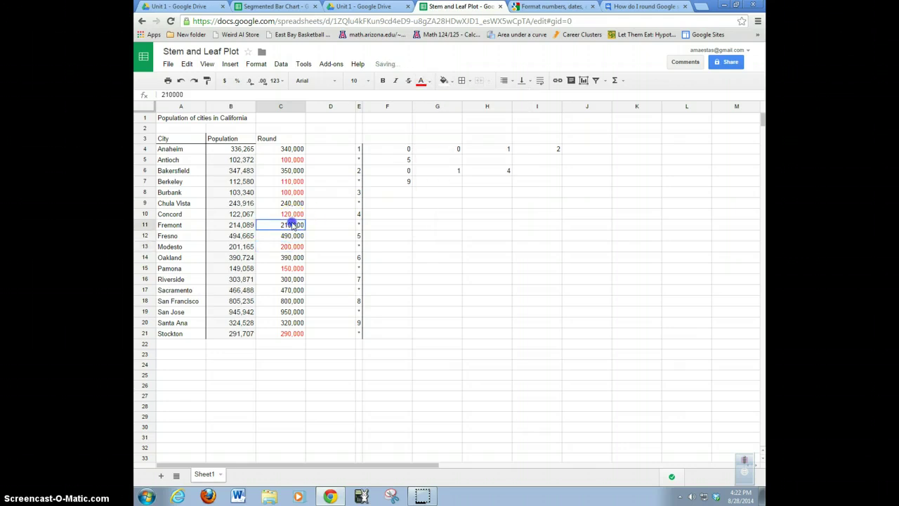
left_click(430, 82)
left_click(436, 124)
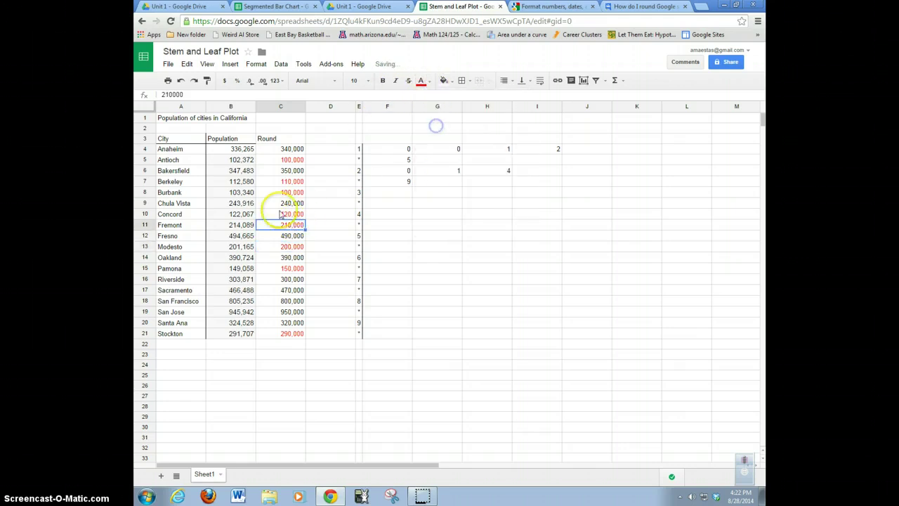
left_click(290, 203)
left_click(430, 82)
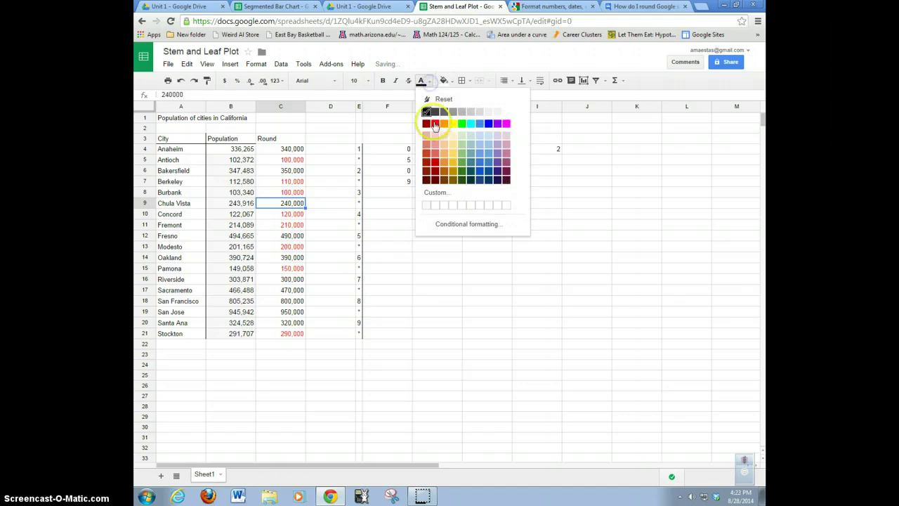
left_click(431, 118)
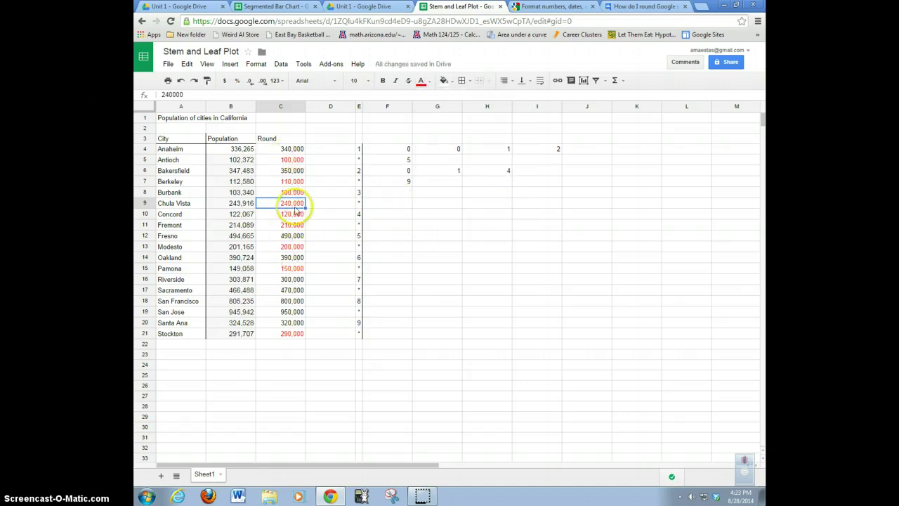
Enter leaf 0 for Riverside in F8 and color its rounded population in C16 red
left_click(400, 194)
type("0")
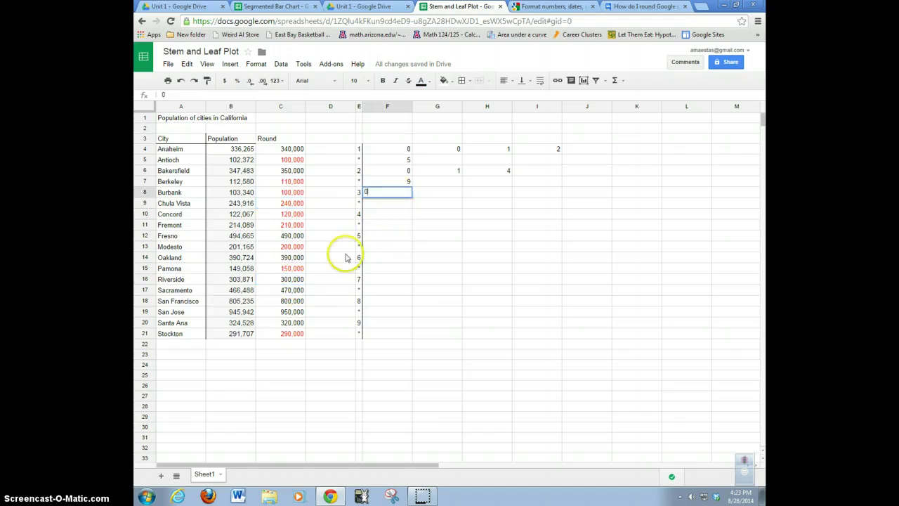
left_click(289, 279)
left_click(425, 86)
left_click(430, 121)
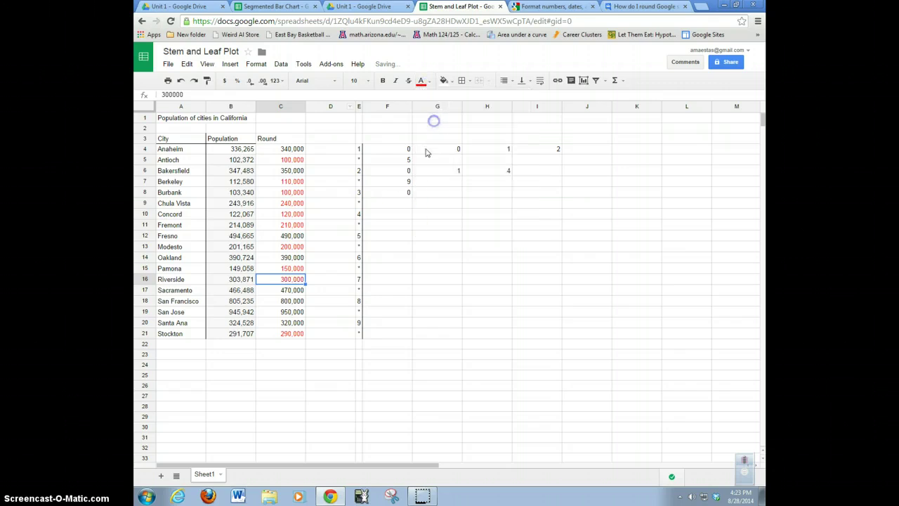
Enter leaf 2 for Santa Ana in G8 and leaf 4 for Anaheim in H8 beside stem 3
left_click(294, 325)
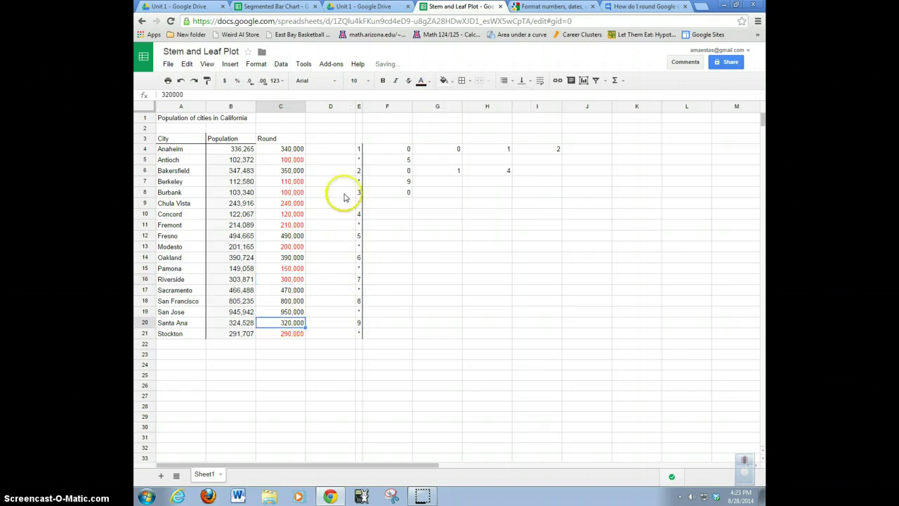
left_click(432, 194)
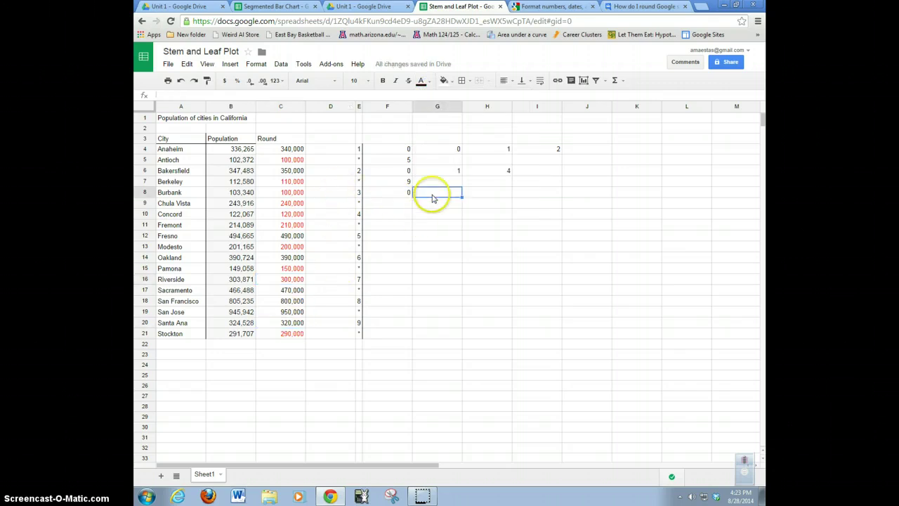
left_click(293, 148)
left_click(453, 193)
type("2")
left_click(476, 193)
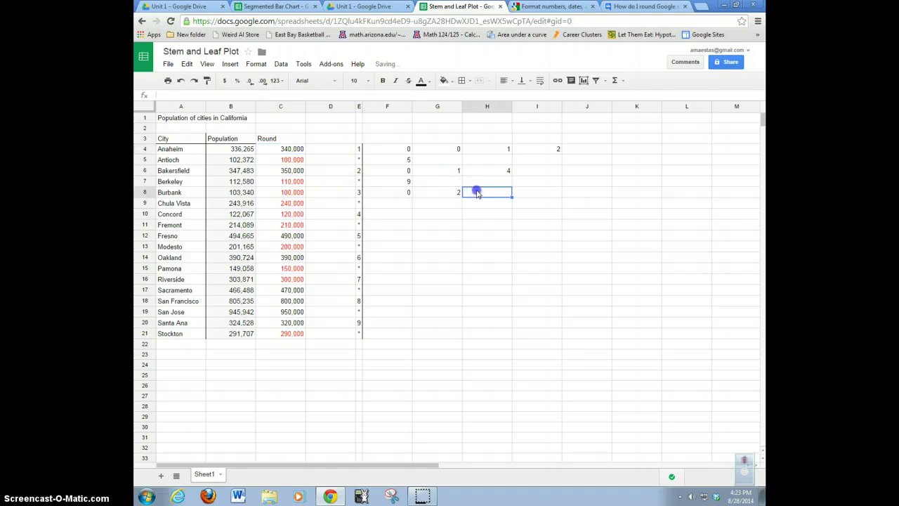
type("4")
Color the rounded populations of Anaheim in C4 and Santa Ana in C20 red
left_click(291, 150)
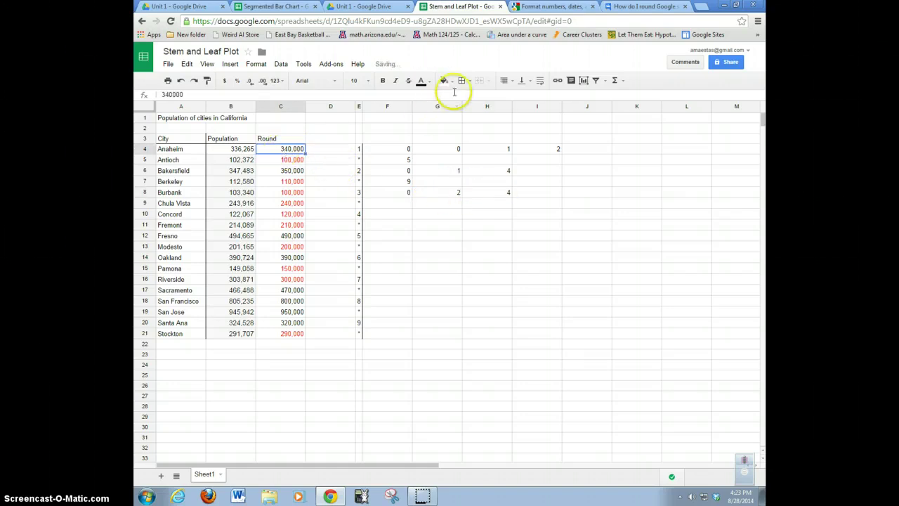
left_click(426, 82)
left_click(433, 121)
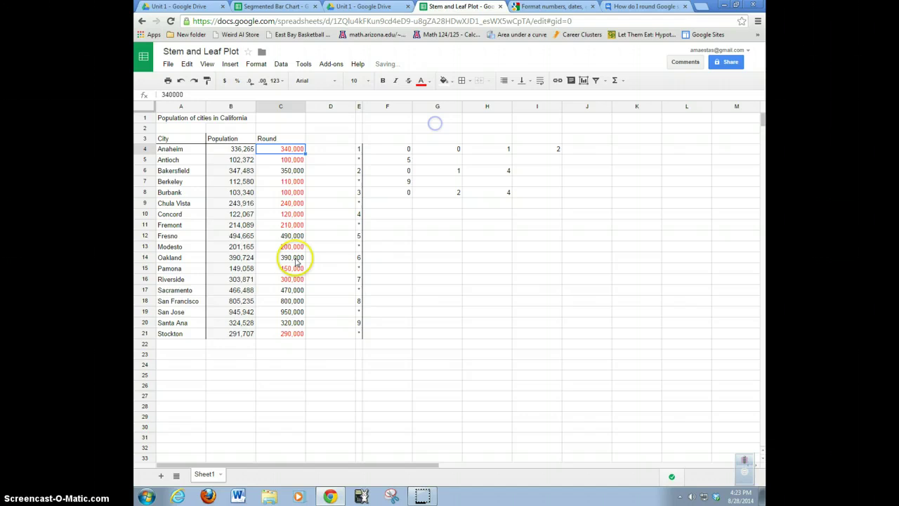
left_click(292, 320)
left_click(425, 81)
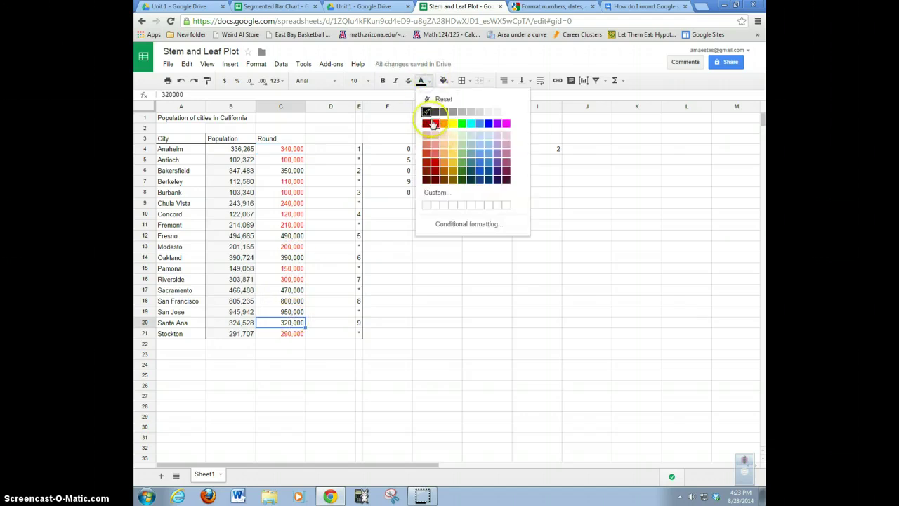
left_click(434, 124)
Color Bakersfield's rounded population in C6 red and enter its leaf 5 in F9
left_click(290, 257)
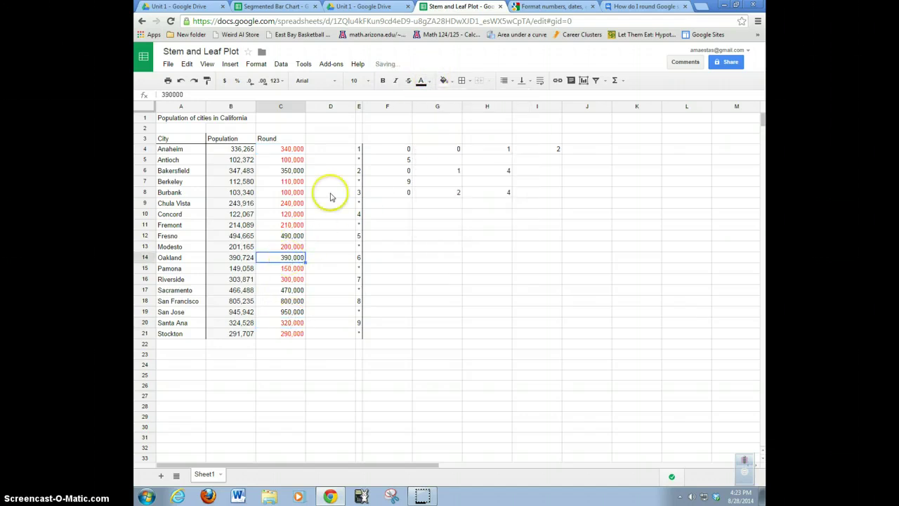
left_click(295, 171)
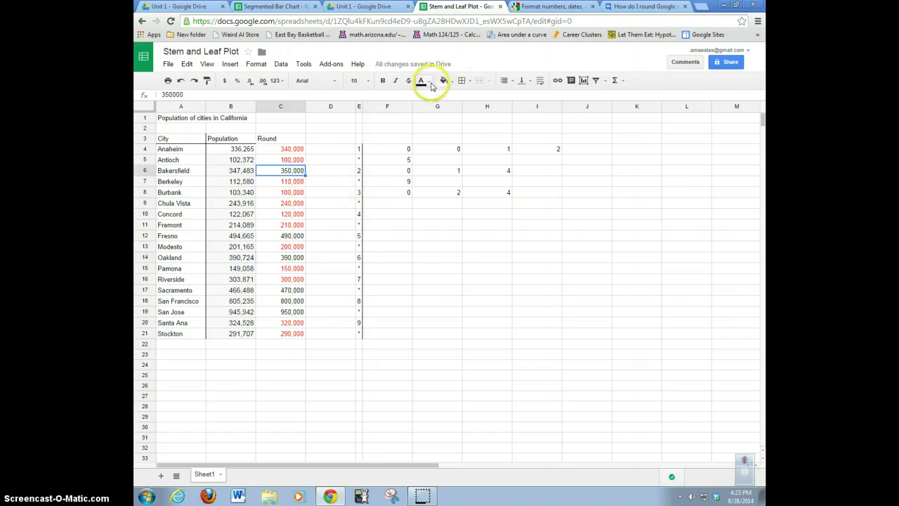
left_click(425, 81)
left_click(429, 124)
left_click(401, 203)
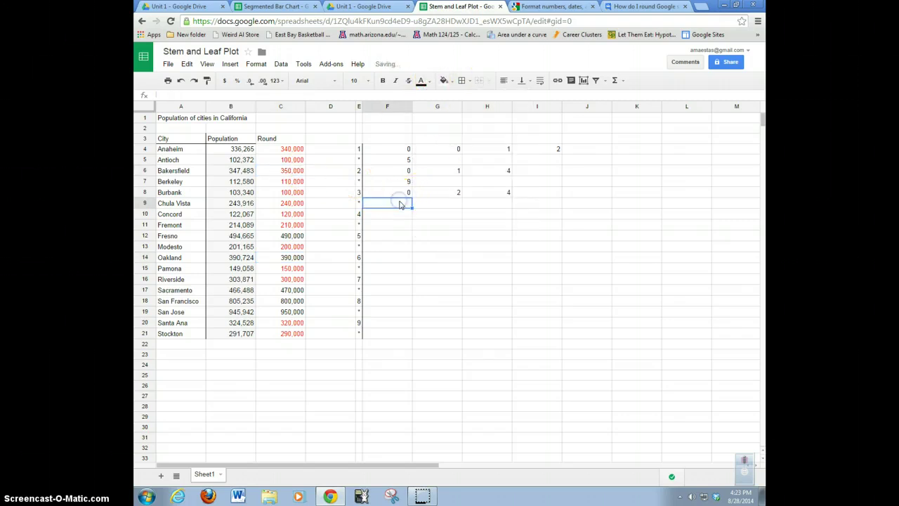
type("5")
Enter leaf 9 for Oakland in G9 and color its rounded population in C14 red
left_click(443, 203)
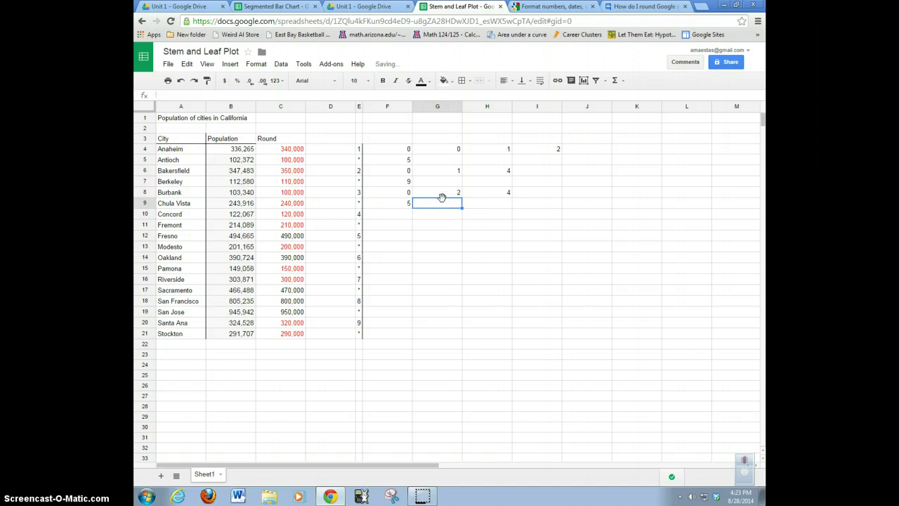
type("9")
left_click(292, 257)
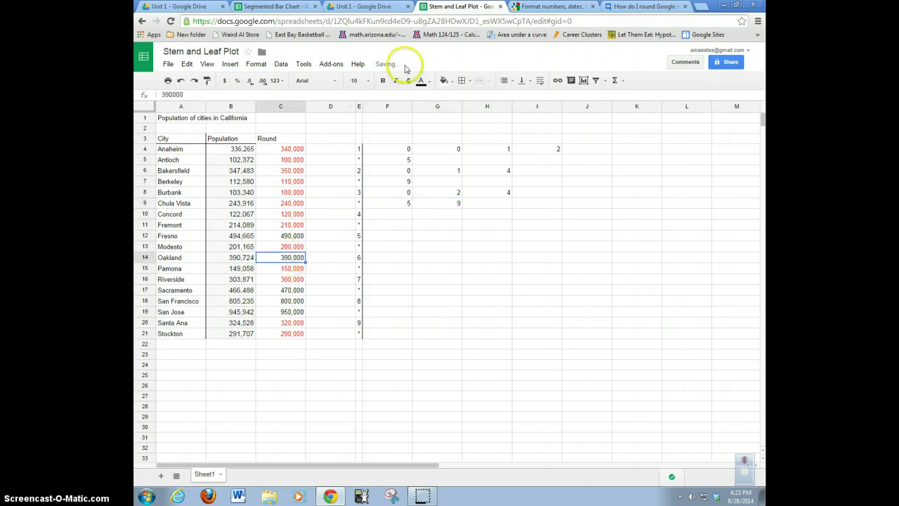
left_click(422, 80)
left_click(430, 124)
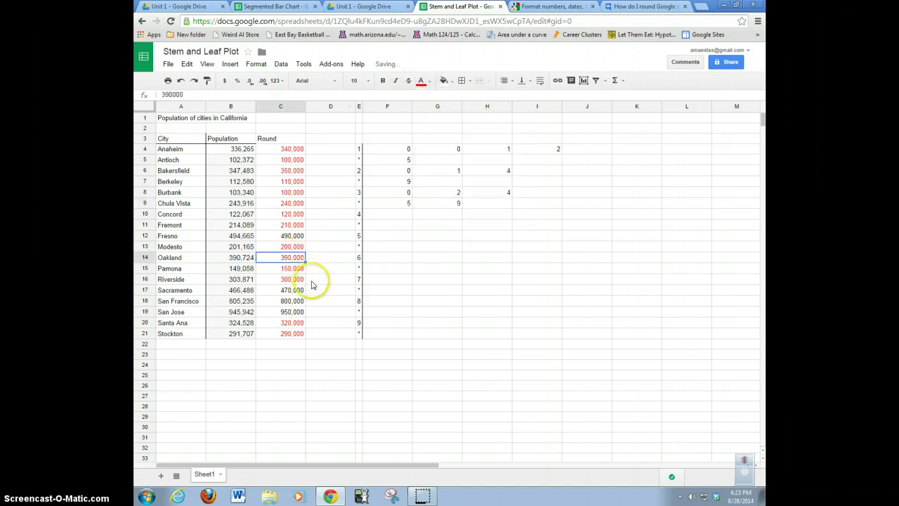
Enter leaf 7 for Sacramento in F11 and leaf 9 for Fresno in G11, on the asterisk row below stem 4
left_click(295, 292)
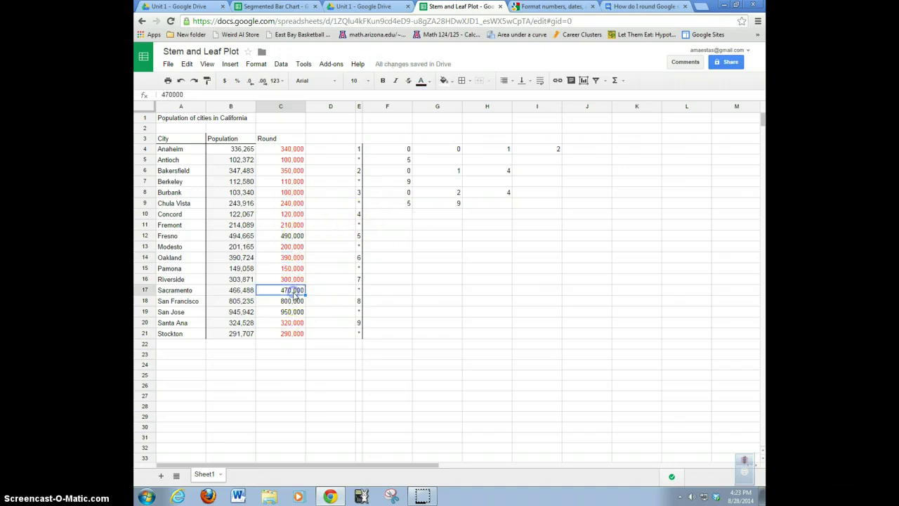
left_click(378, 224)
type("7")
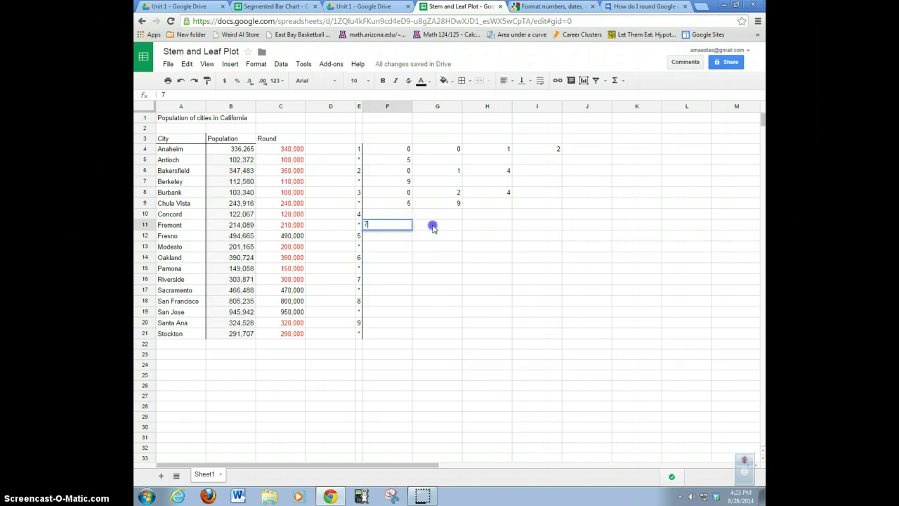
left_click(431, 225)
type("9")
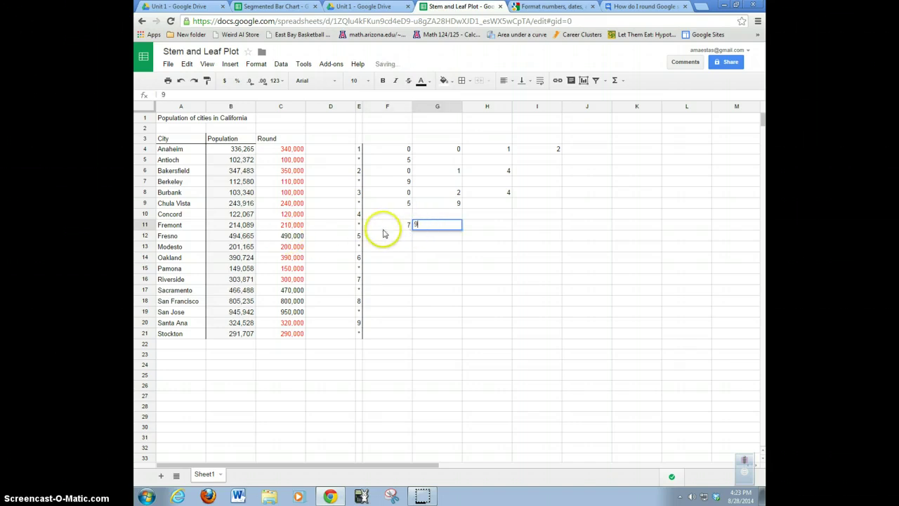
Color the rounded populations of Fresno in C12 and Sacramento in C17 red
left_click(293, 236)
left_click(421, 80)
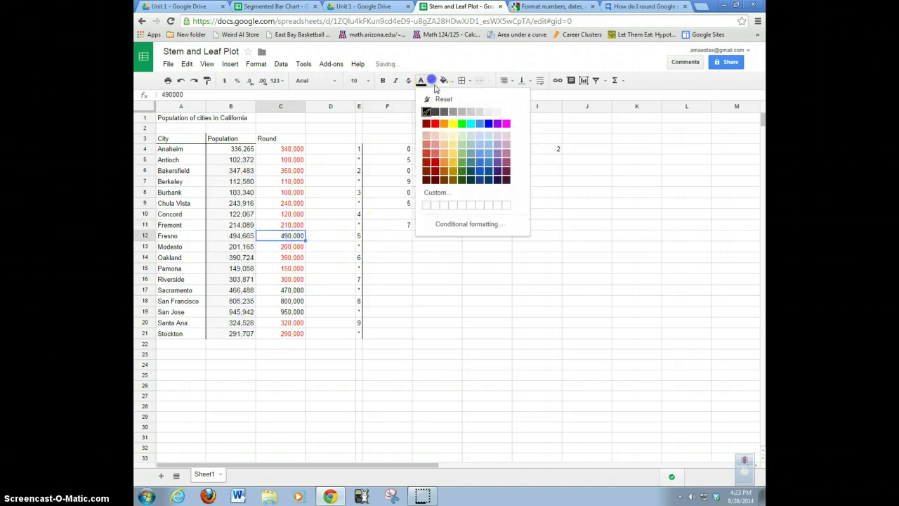
left_click(435, 123)
left_click(295, 289)
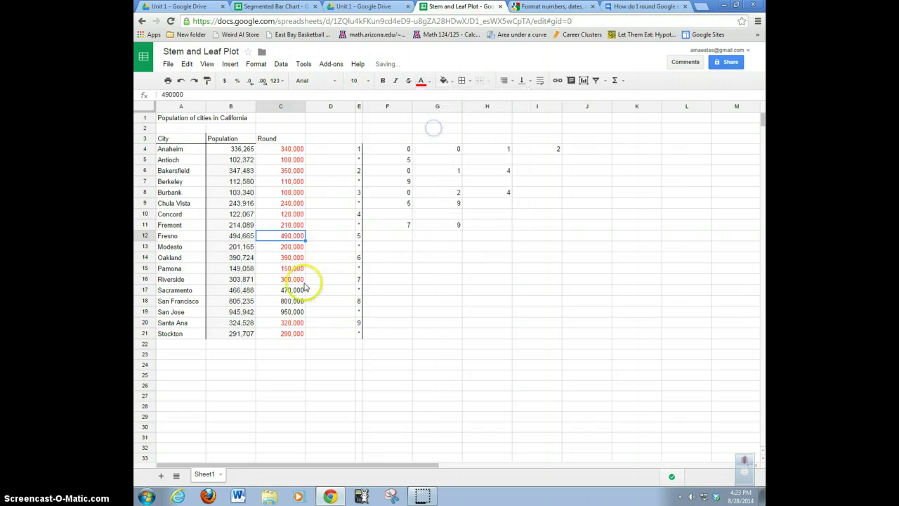
left_click(421, 80)
left_click(434, 122)
Enter leaf 0 for San Francisco in F18 and leaf 5 for San Jose in F21
left_click(295, 302)
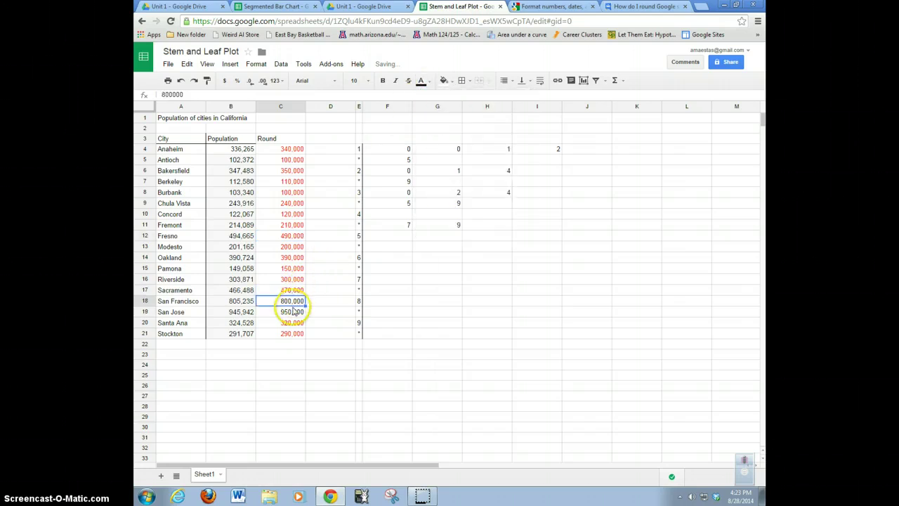
left_click(387, 304)
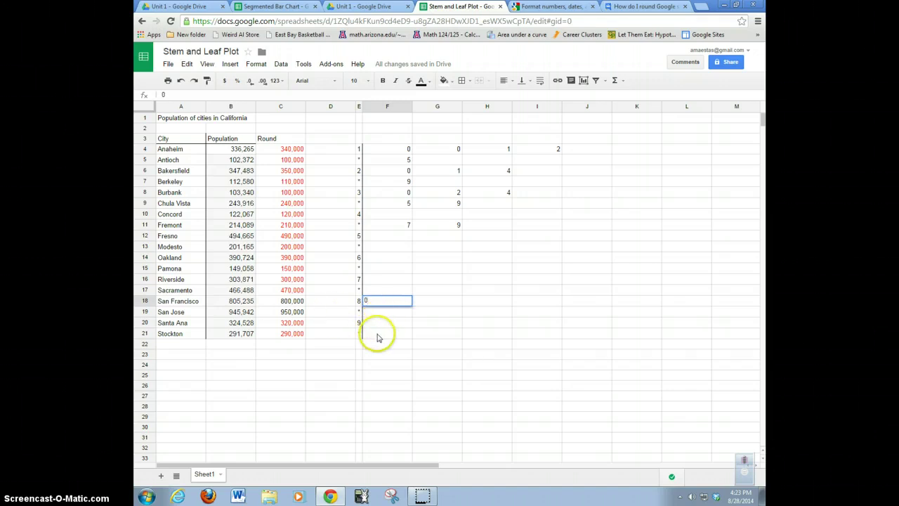
left_click(377, 334)
type("5")
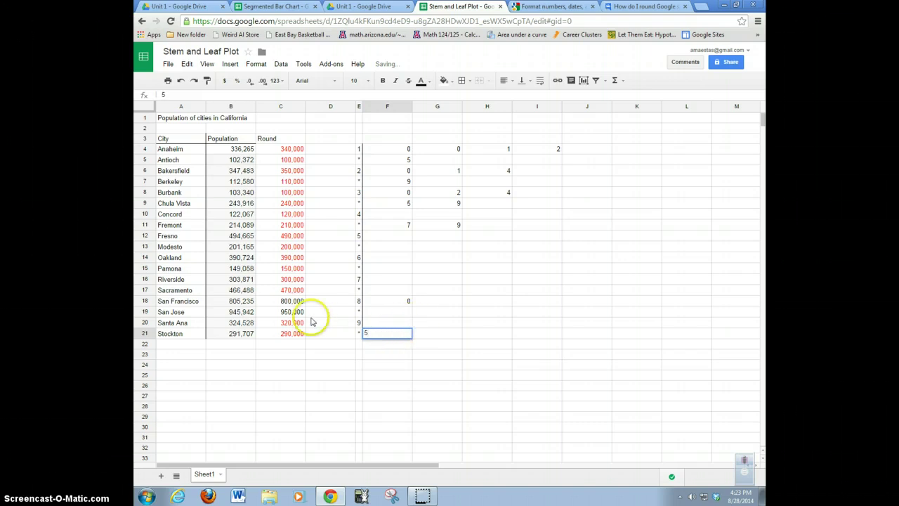
Color the rounded populations of San Francisco and San Jose in C18:C19 red
left_click(297, 300)
left_click_drag(297, 302, 293, 312)
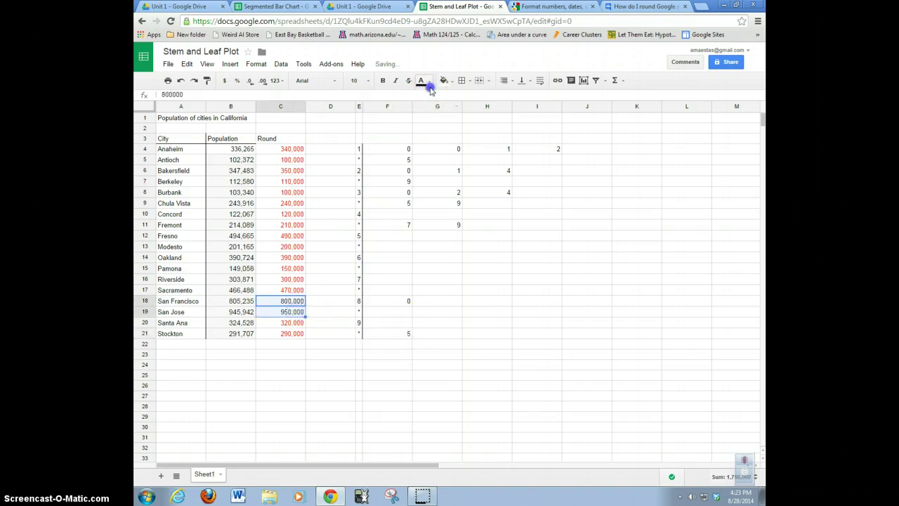
left_click(422, 82)
left_click(435, 125)
left_click(423, 325)
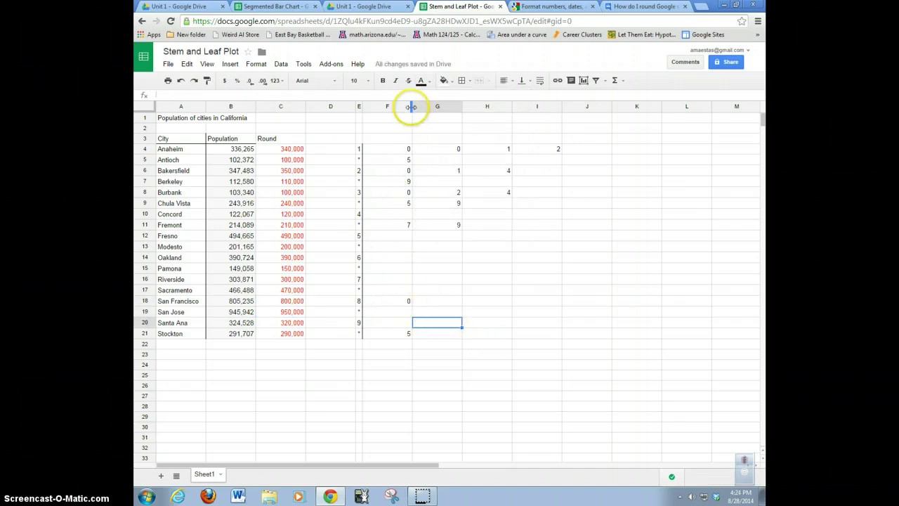
Fit the widths of leaf columns F, G, H and I to their contents
double_click(411, 106)
double_click(419, 106)
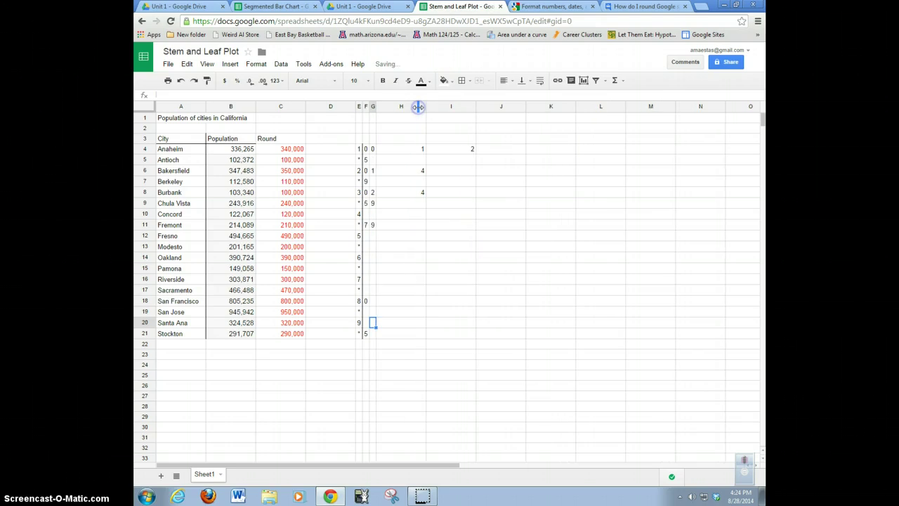
left_click(423, 107)
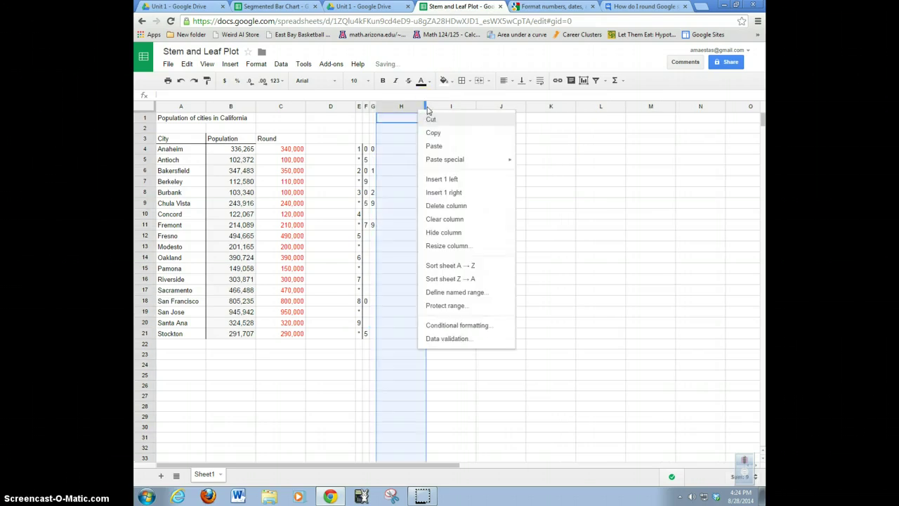
left_click(425, 106)
double_click(425, 107)
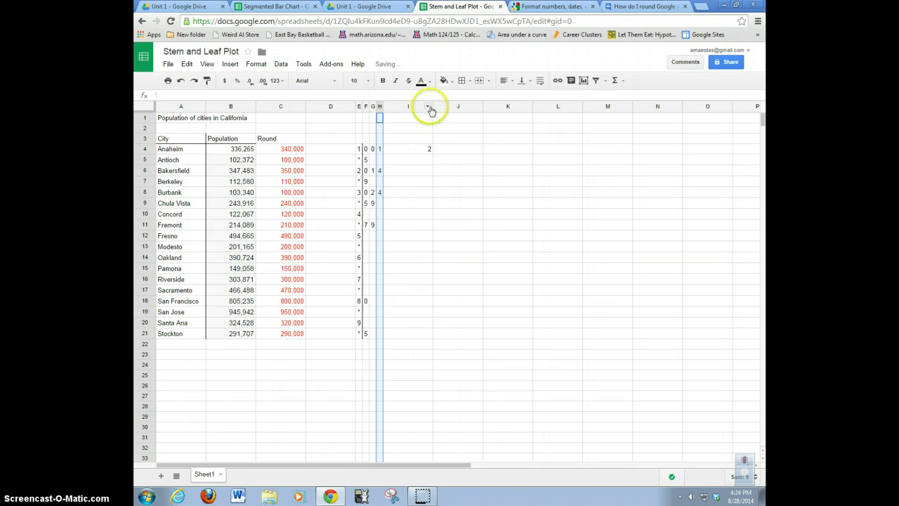
double_click(432, 107)
Enter the label Key in K18, beside the stem-and-leaf plot
left_click(429, 322)
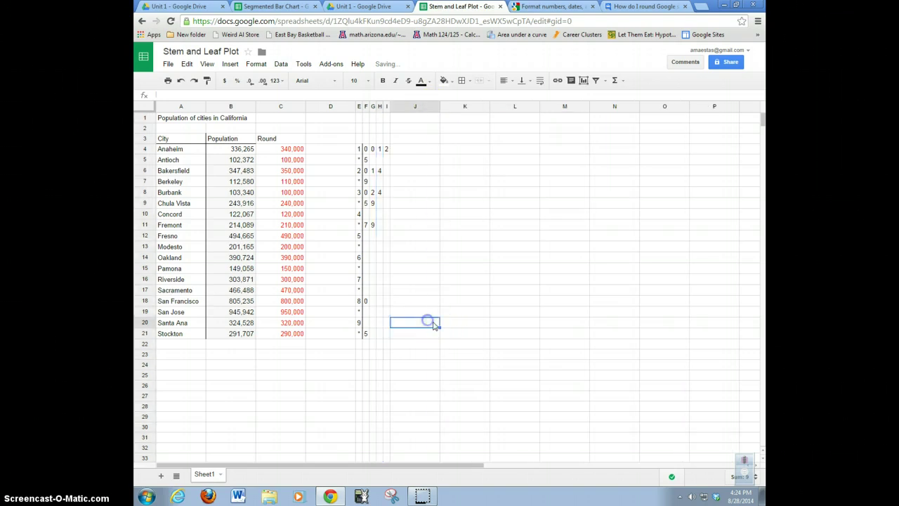
left_click(451, 302)
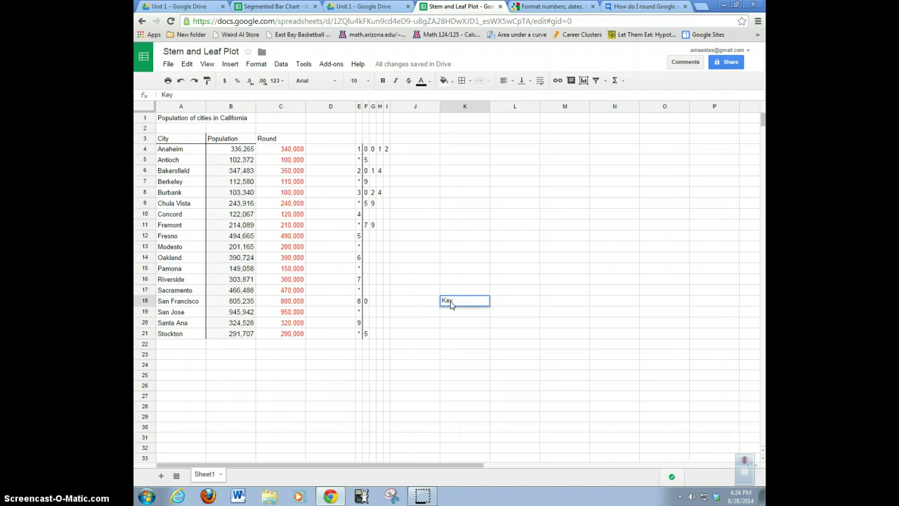
type("Key")
Add the plot headings: City in D3, aligned right, and Population in F3
left_click(351, 140)
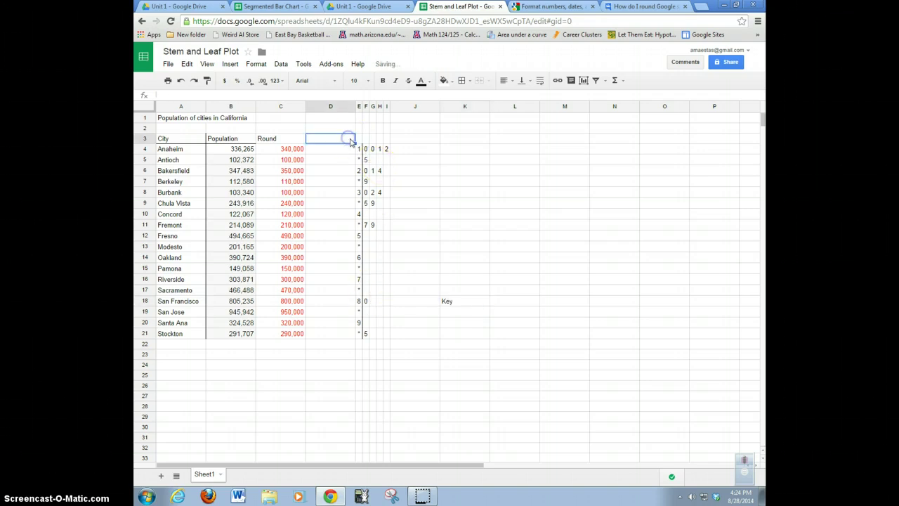
left_click(358, 138)
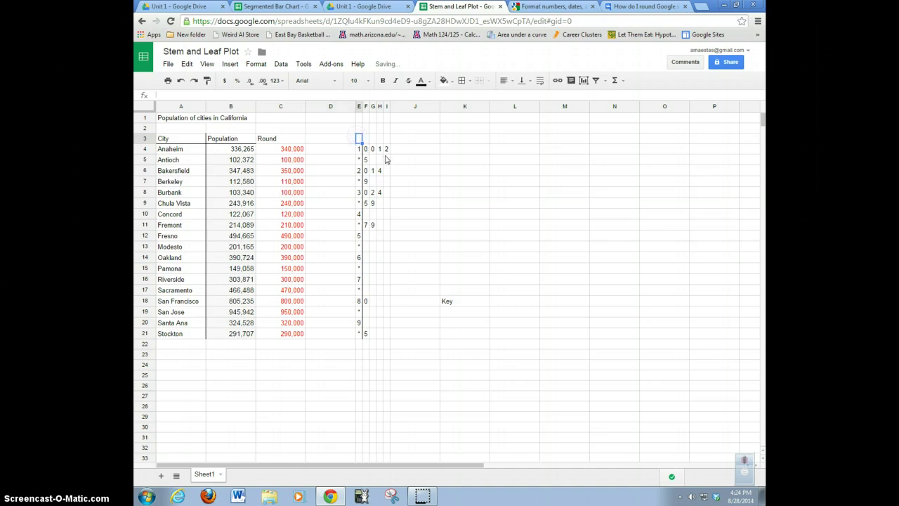
left_click(351, 139)
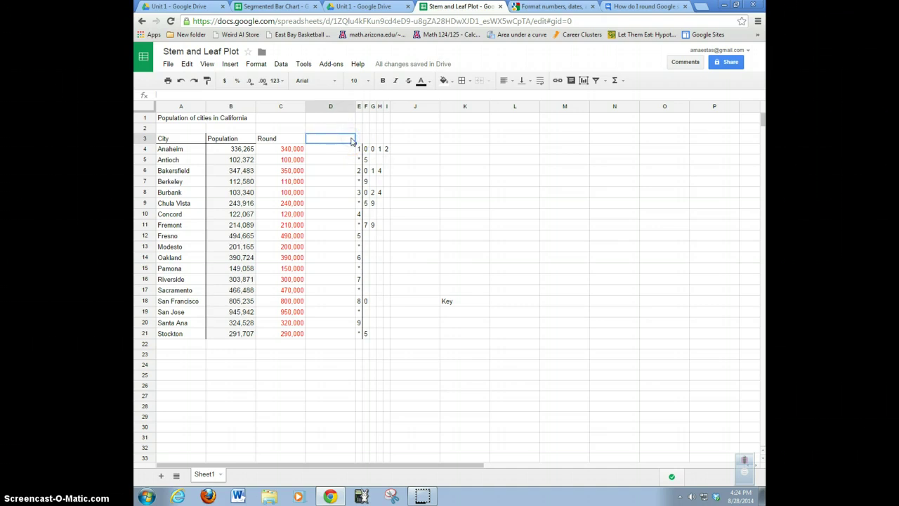
left_click(332, 139)
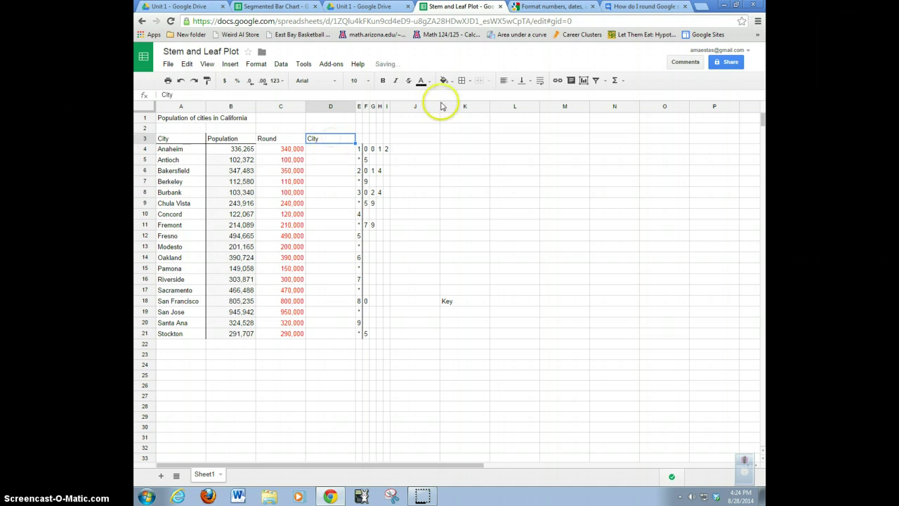
left_click(511, 82)
left_click(535, 95)
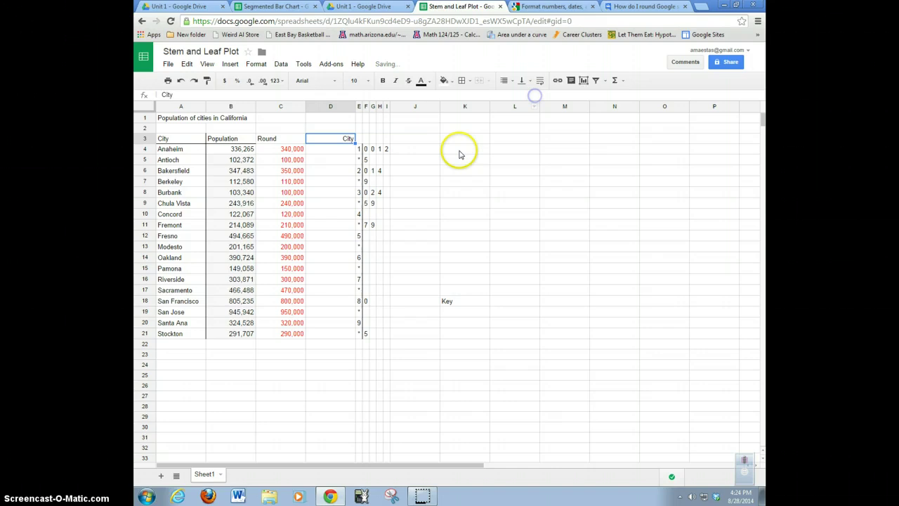
left_click(369, 139)
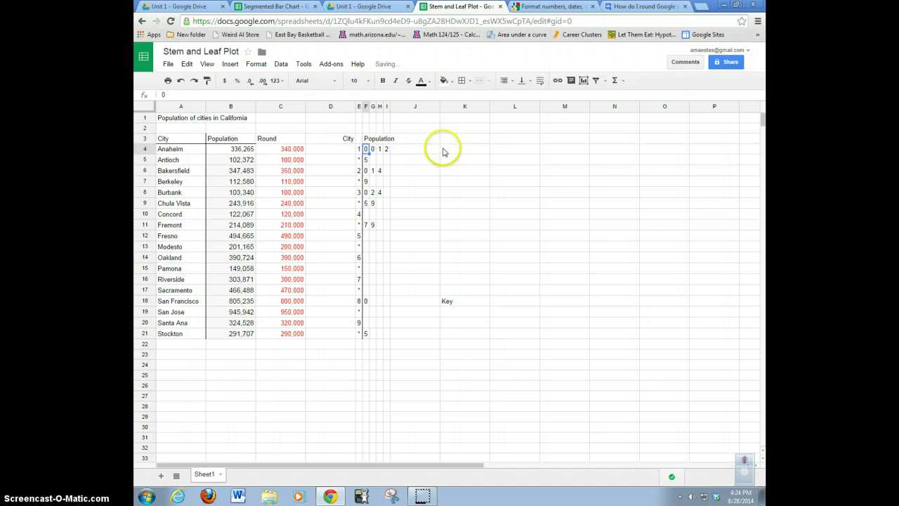
left_click(415, 223)
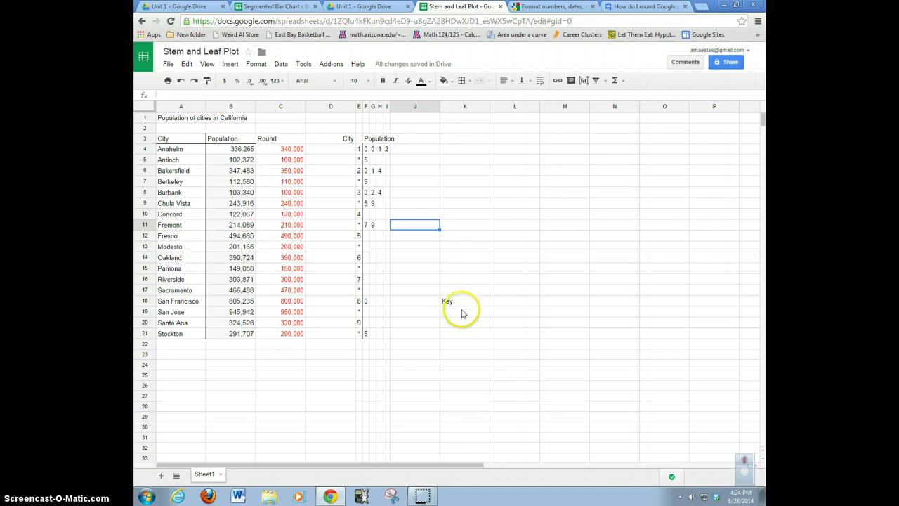
Enter the key's stem 5 in K19 with a right border, and its leaf 4 in L19
left_click(462, 314)
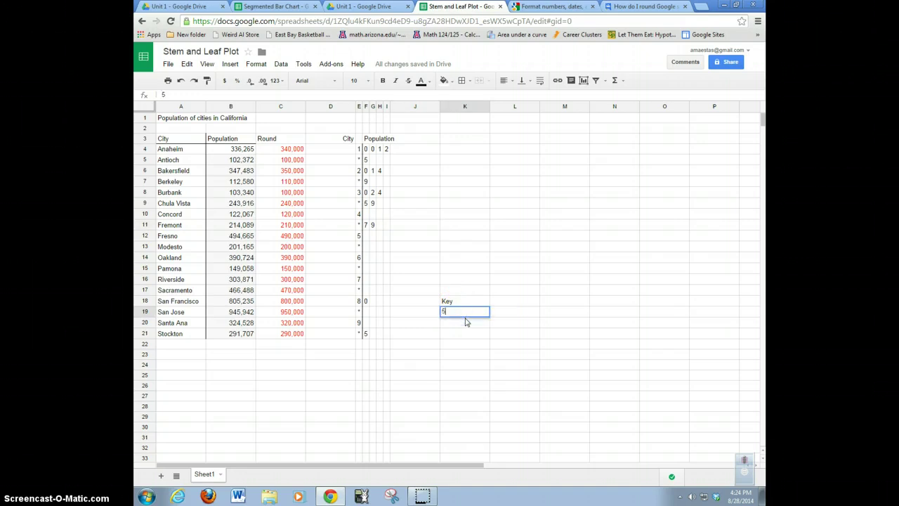
key("Tab")
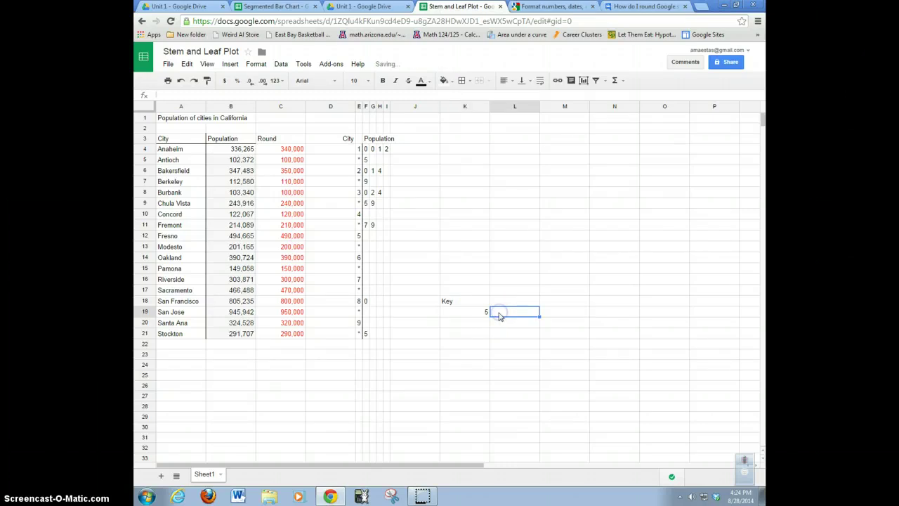
left_click(482, 311)
left_click(462, 80)
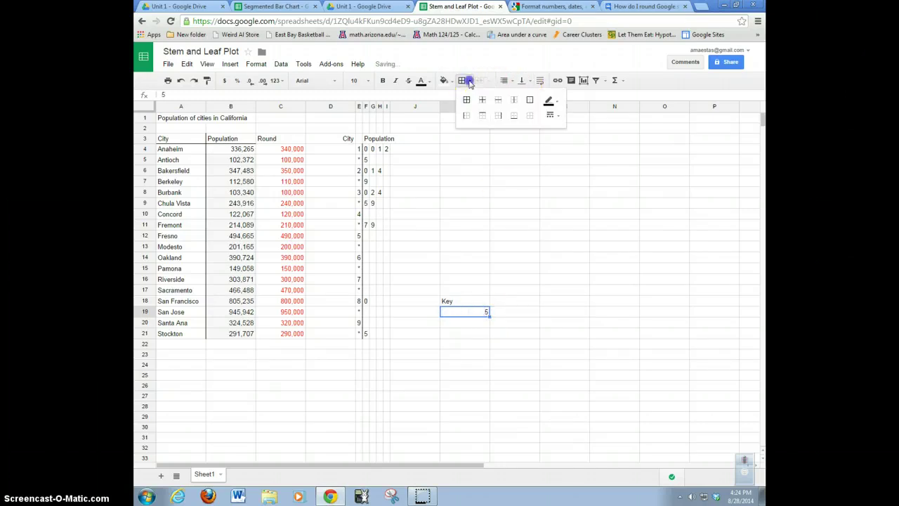
left_click(498, 312)
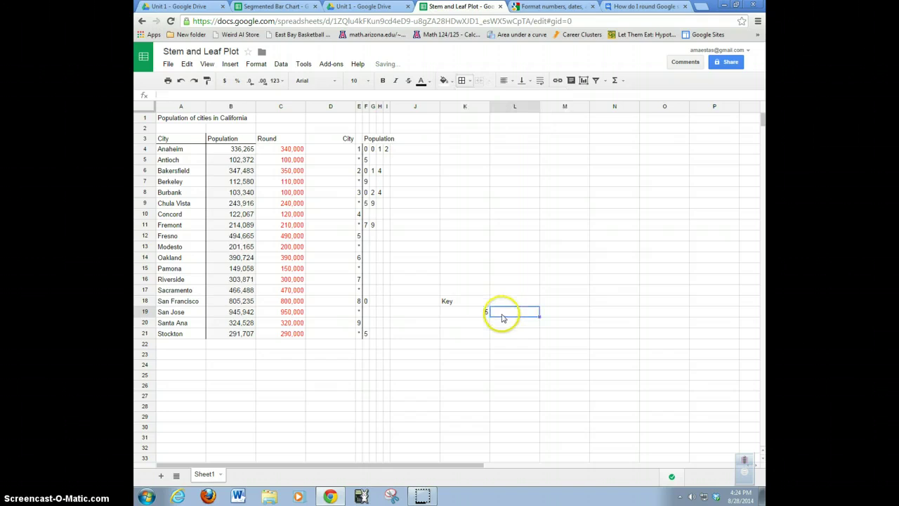
type("4")
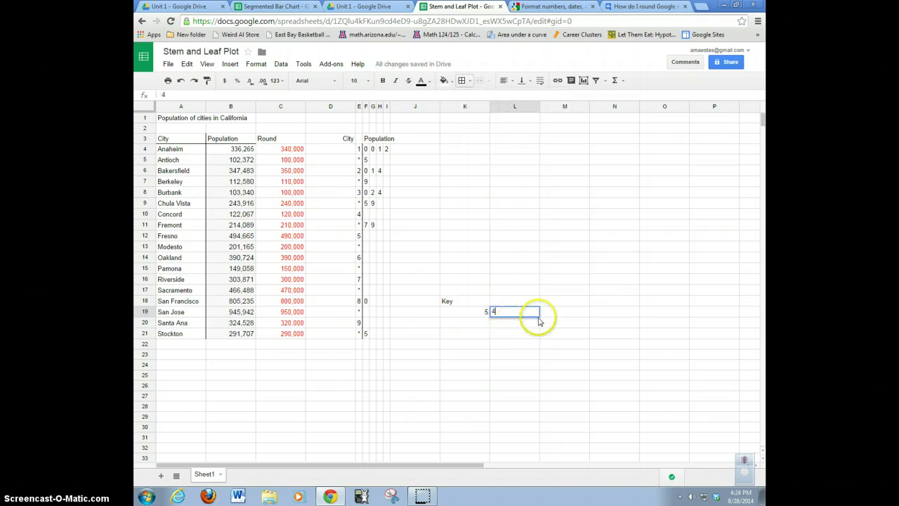
Complete the key with an equals sign as text in M19 and 540,000 in N19
left_click(548, 316)
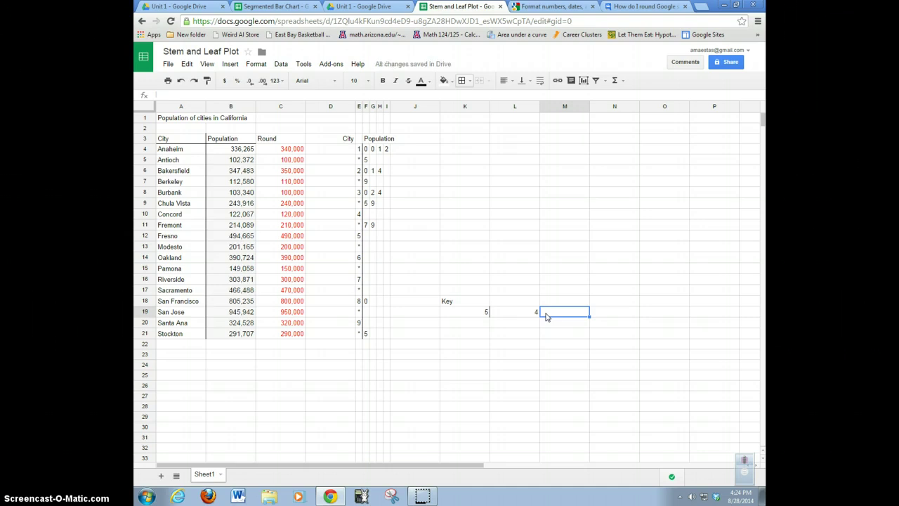
left_click(549, 311)
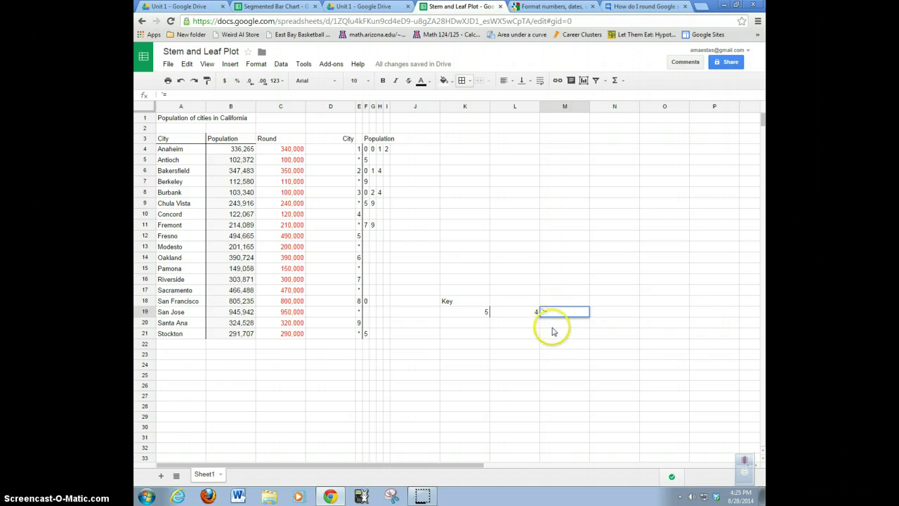
left_click(567, 329)
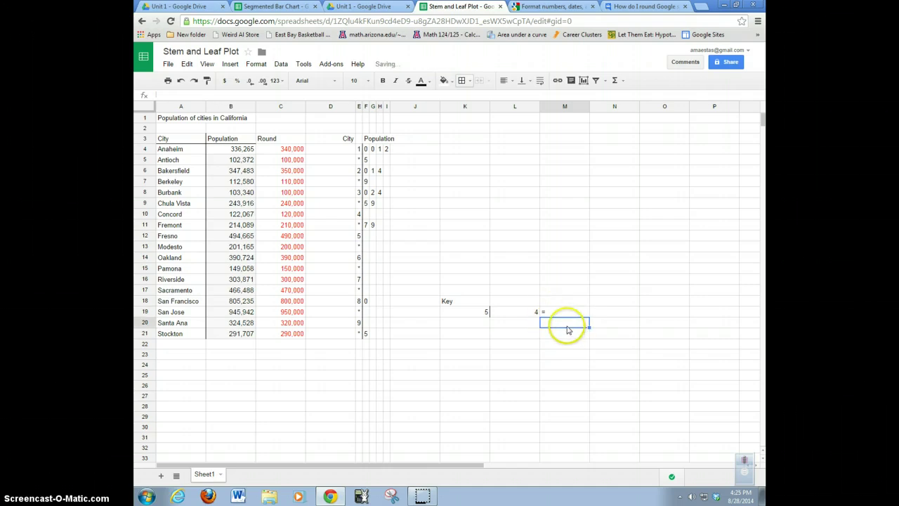
left_click(601, 314)
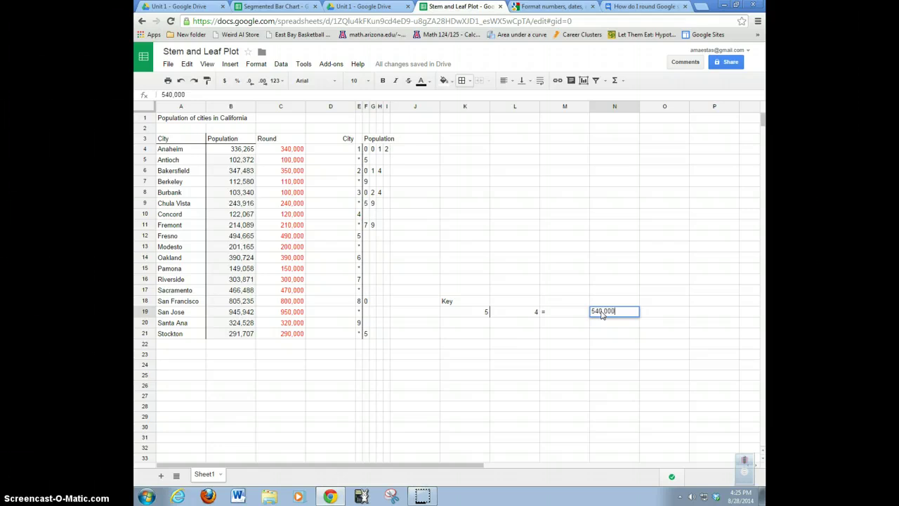
left_click(528, 325)
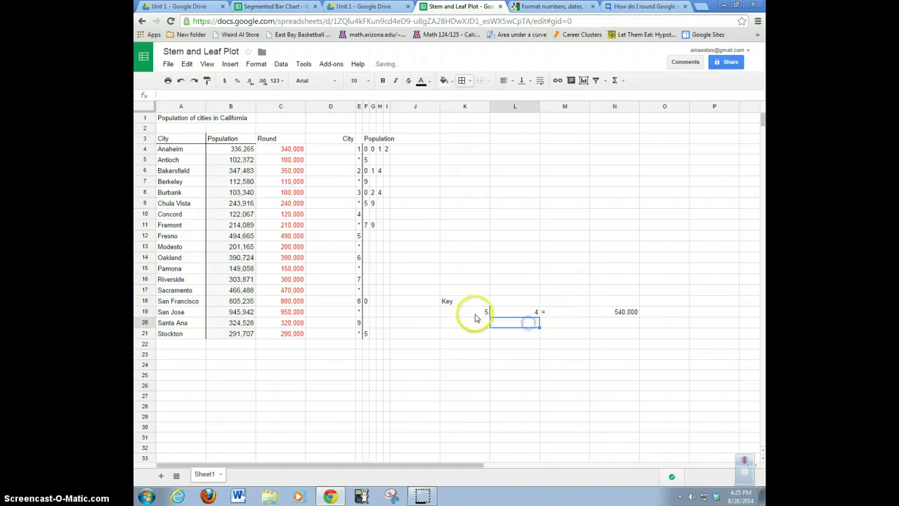
Fit the widths of key columns K, L, M and N to their contents
double_click(489, 106)
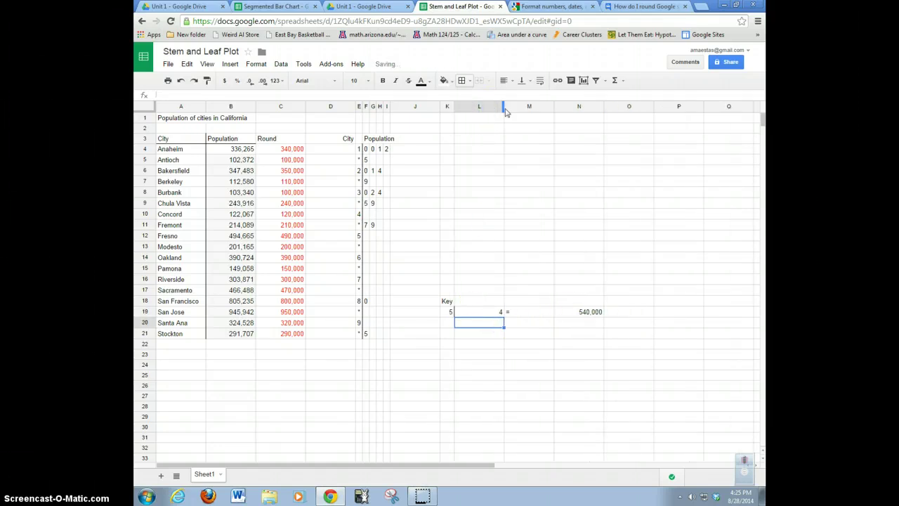
double_click(502, 108)
double_click(512, 107)
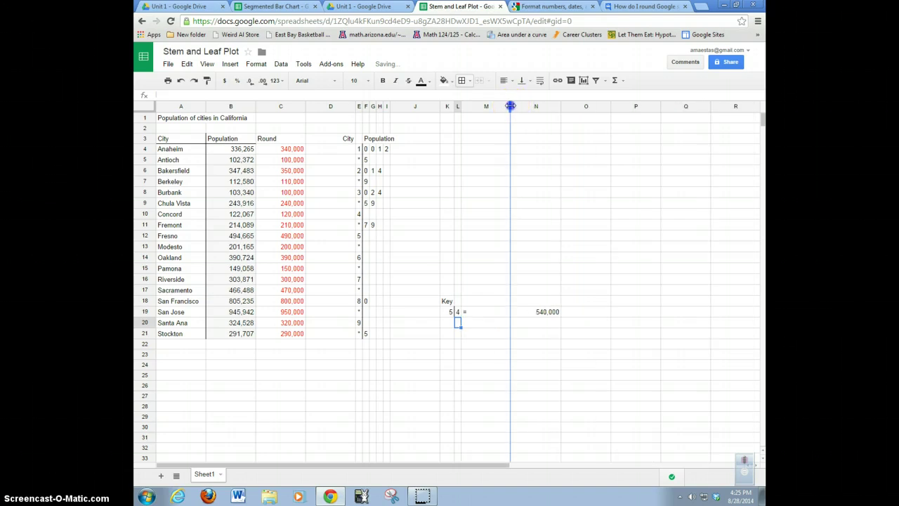
left_click(518, 106)
double_click(517, 106)
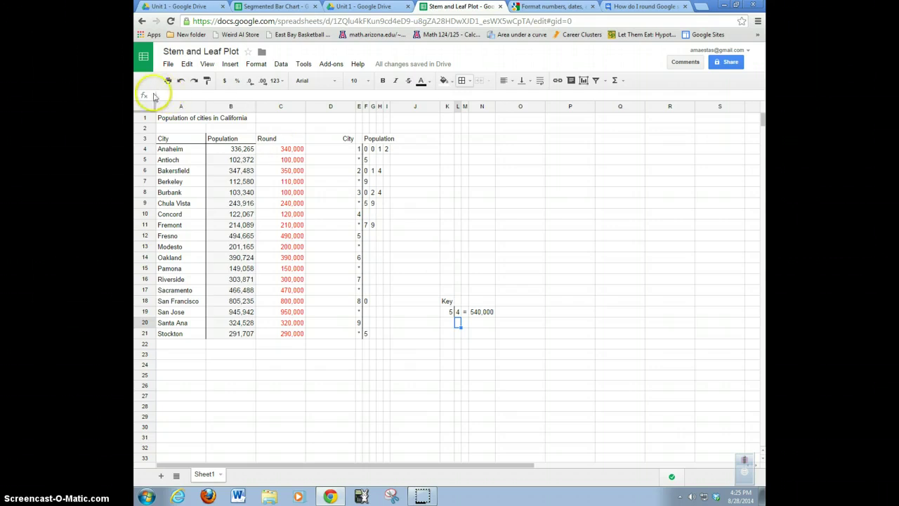
Hide the sheet's gridlines
left_click(206, 64)
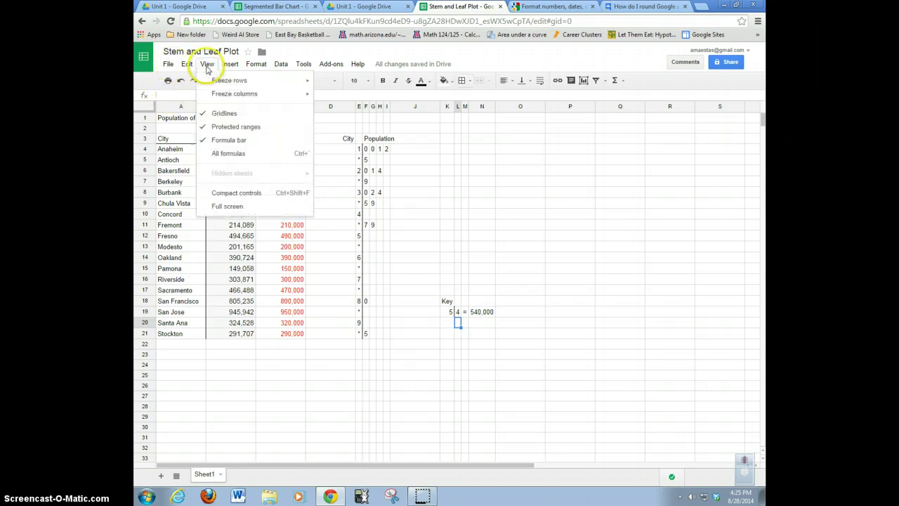
left_click(216, 116)
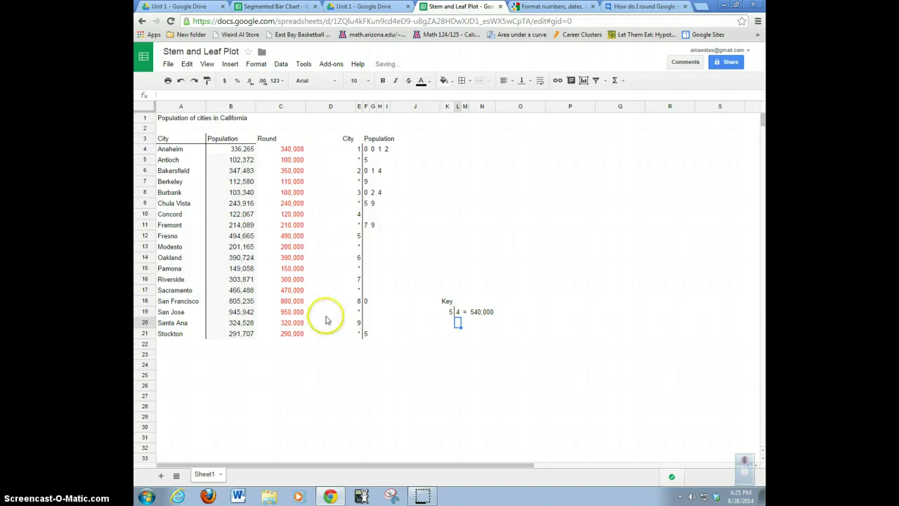
left_click(341, 352)
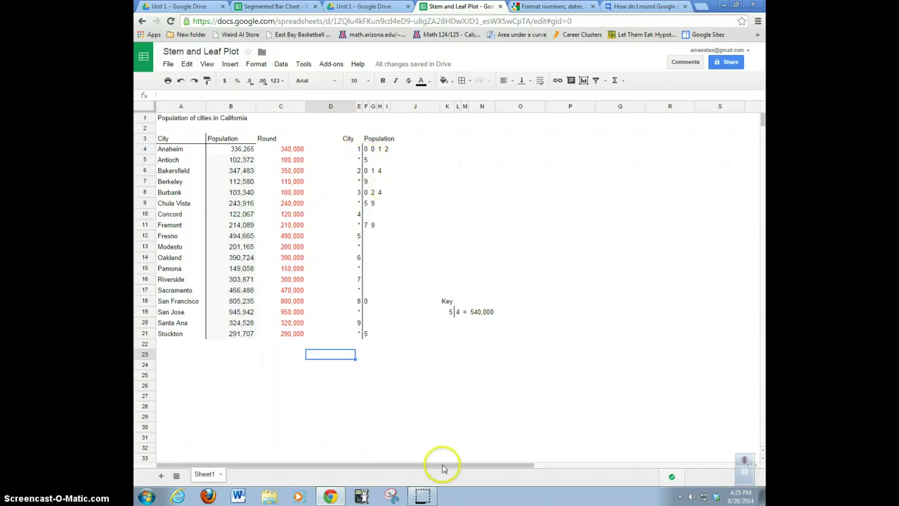
Show the sheet's gridlines again
left_click(186, 64)
left_click(207, 64)
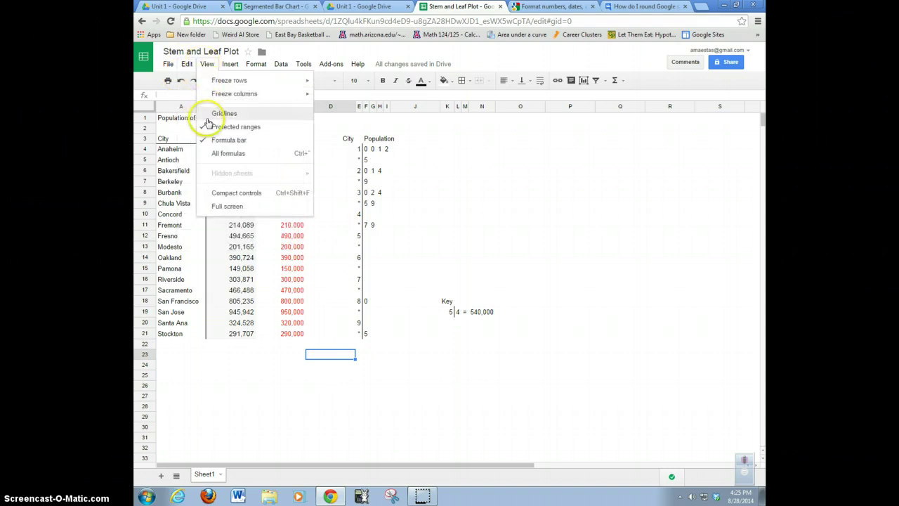
left_click(208, 126)
left_click(359, 160)
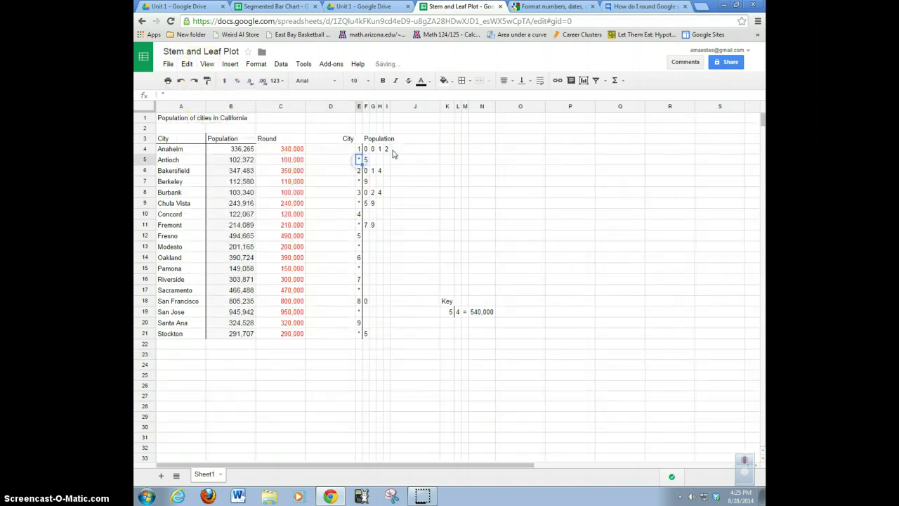
left_click(392, 149)
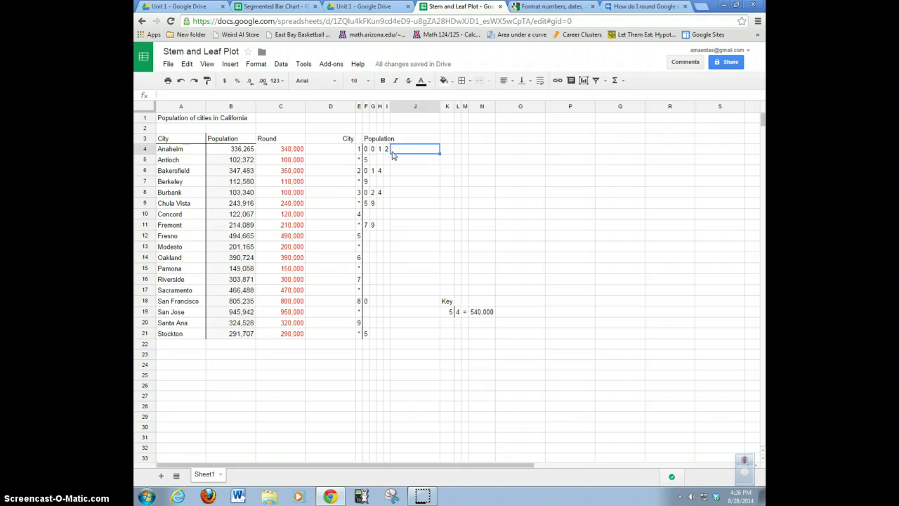
Move the key block from K18:N19 to P18:S19 and fit the widths of columns P through S to their contents
left_click_drag(447, 302, 577, 310)
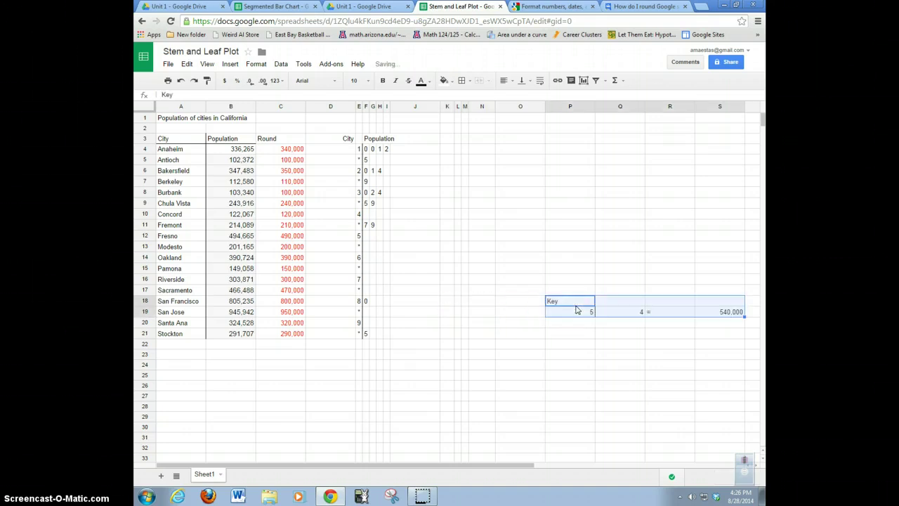
double_click(594, 106)
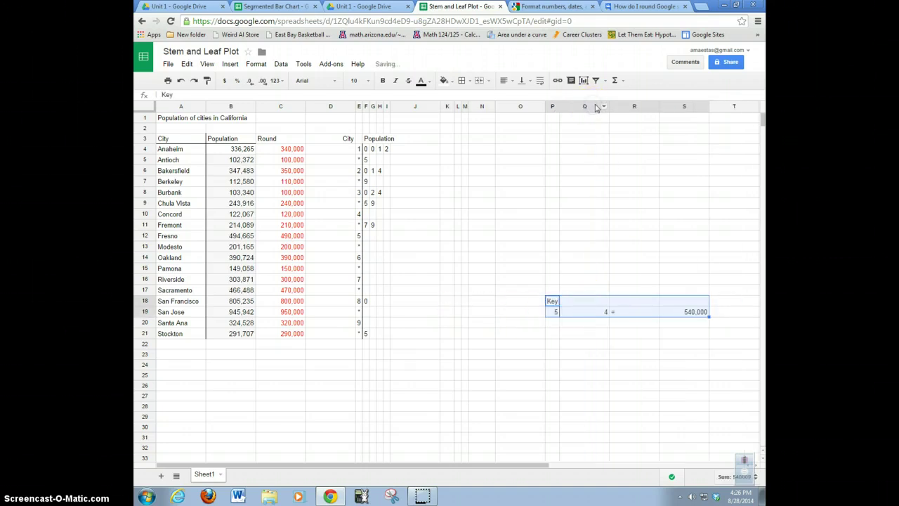
double_click(609, 106)
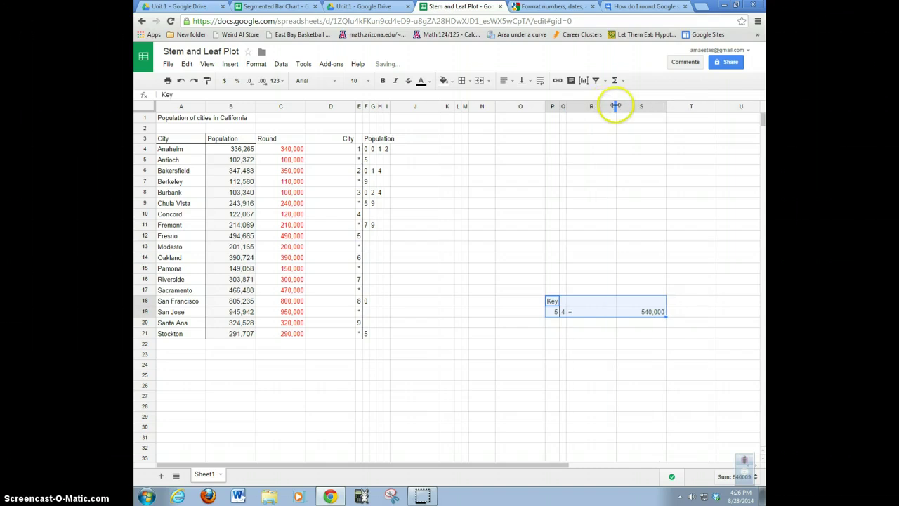
double_click(616, 106)
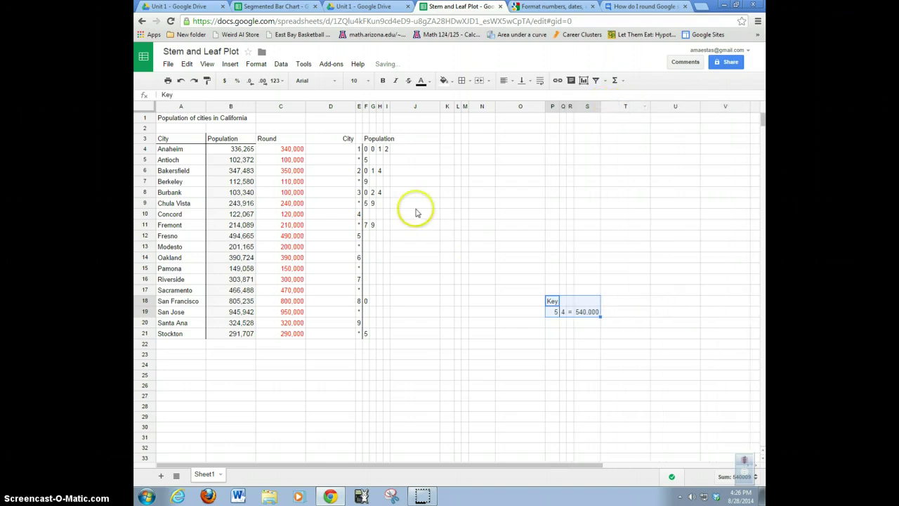
Add leaf 5 to the stem 1 row in J4 and clear the asterisk and leaf from E5:F5
left_click(365, 160)
left_click(398, 151)
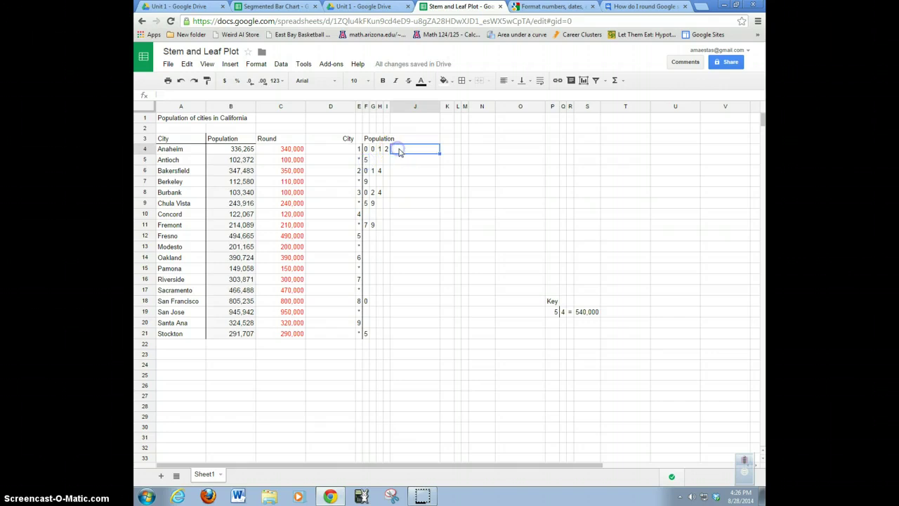
type("5")
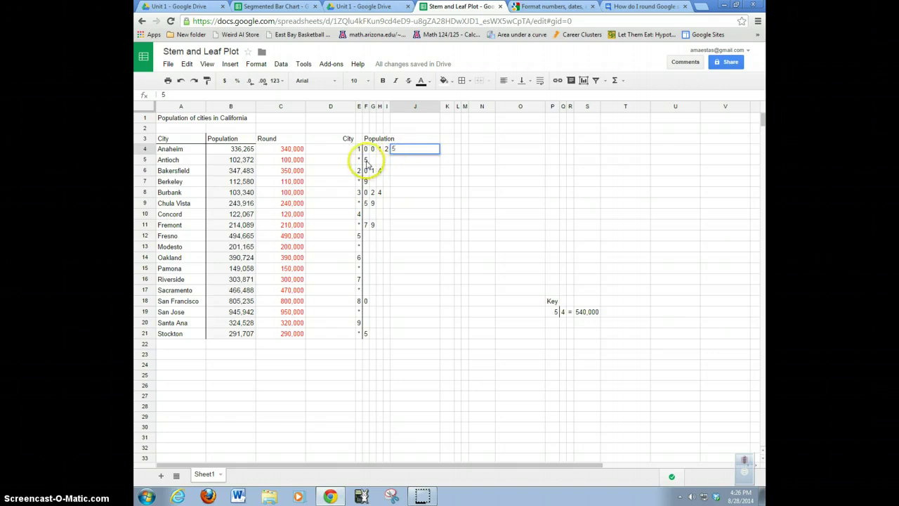
left_click(364, 160)
key("Delete")
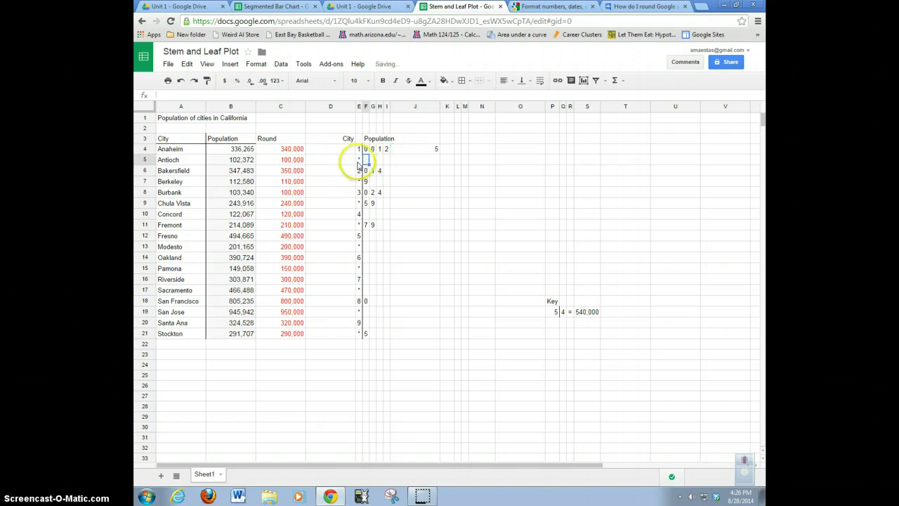
left_click(359, 163)
Move stem 2 with its leaves 0, 1 and 4 from row 6 to E5:H5, and narrow column J to fit its leaf
left_click(359, 172)
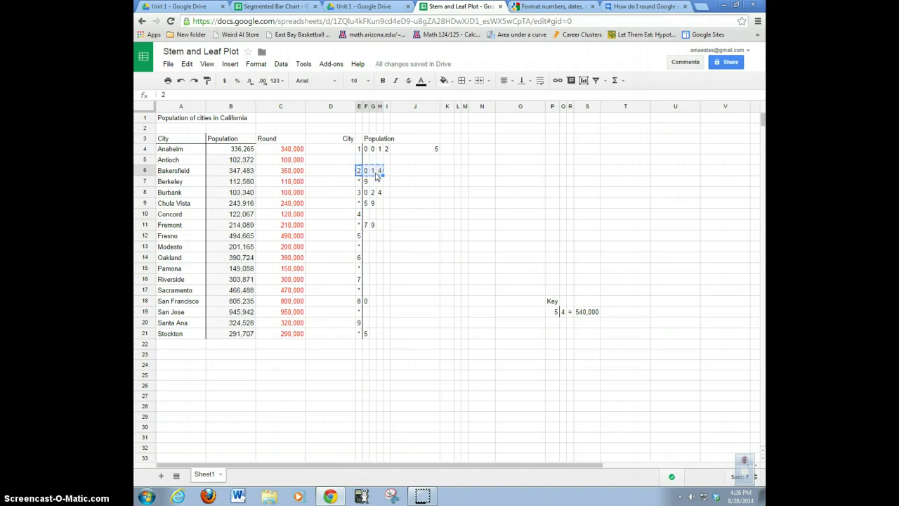
left_click(358, 160)
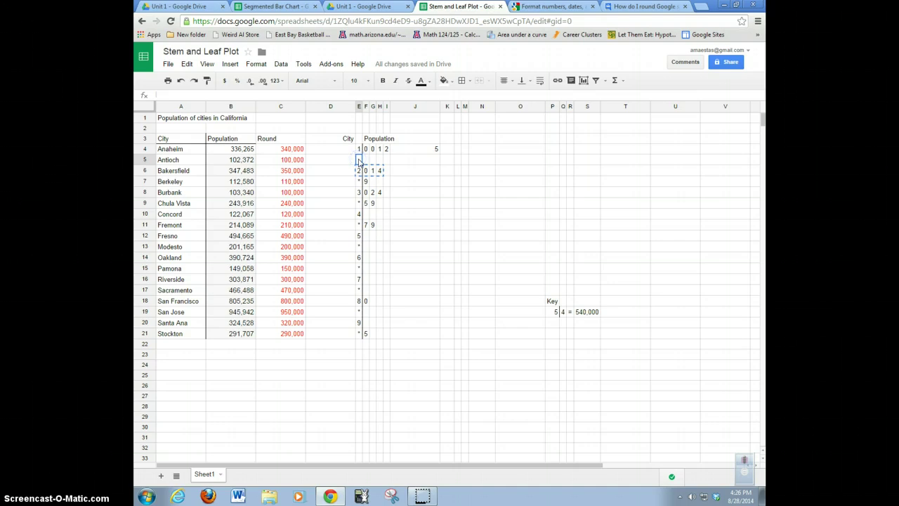
type("2\t0\t1\t4")
left_click(397, 149)
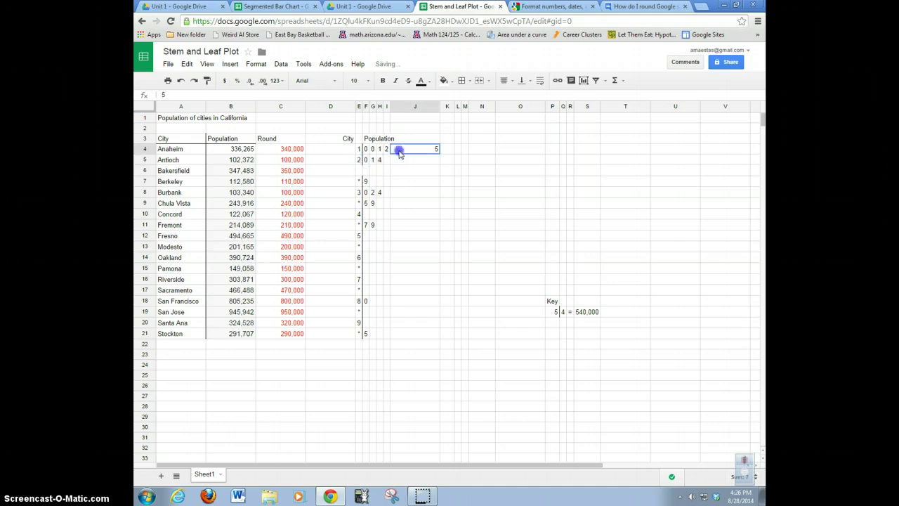
left_click_drag(439, 107, 398, 107)
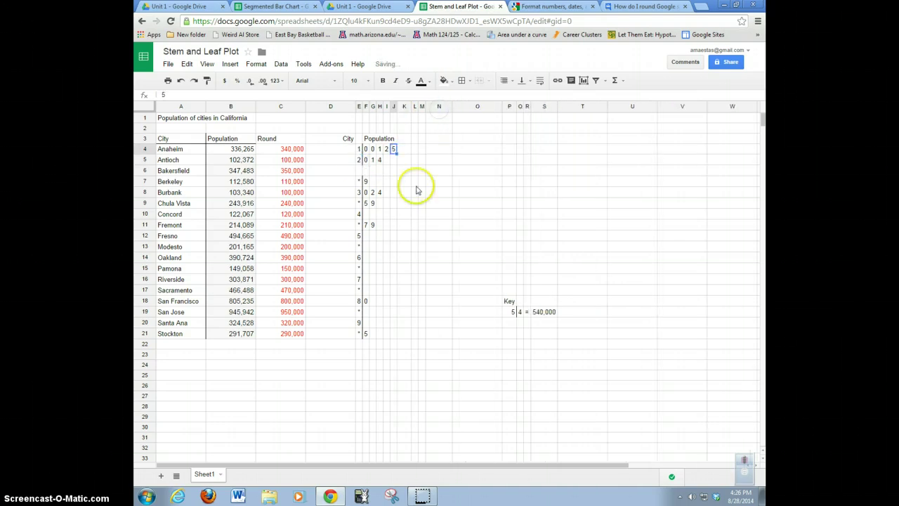
Add leaf 9 to the stem 2 row in I5 and clear the asterisk and leaf from E7:F7
left_click(365, 183)
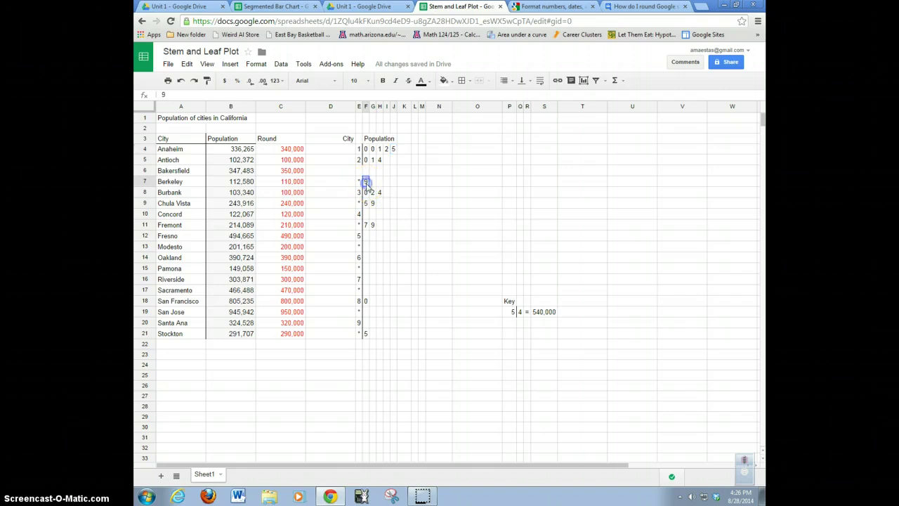
left_click(388, 161)
type("9")
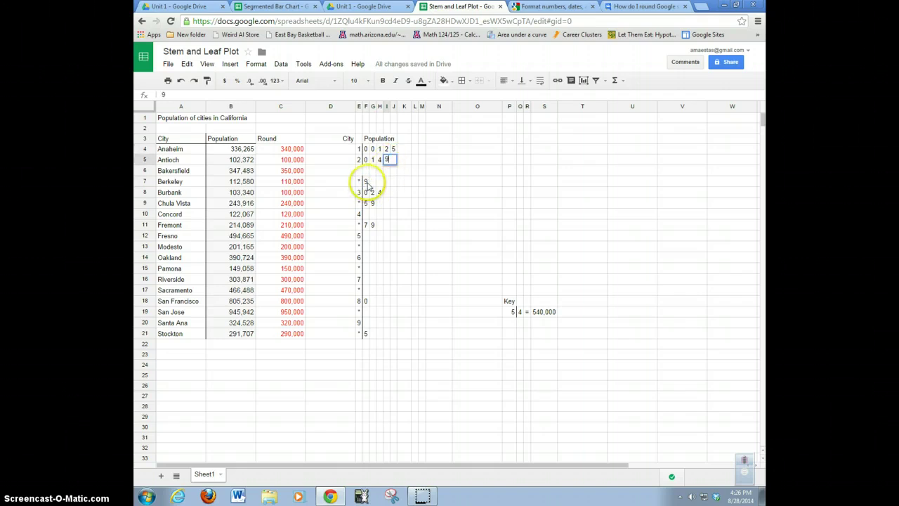
left_click(364, 181)
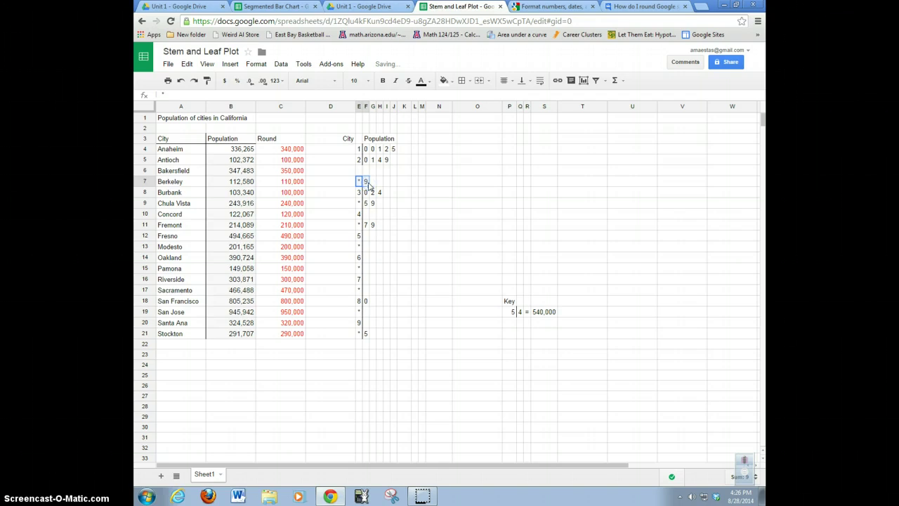
key("Delete")
Move stem 3 with its leaves 0, 2 and 4 from row 8 to E6:H6
left_click(362, 191)
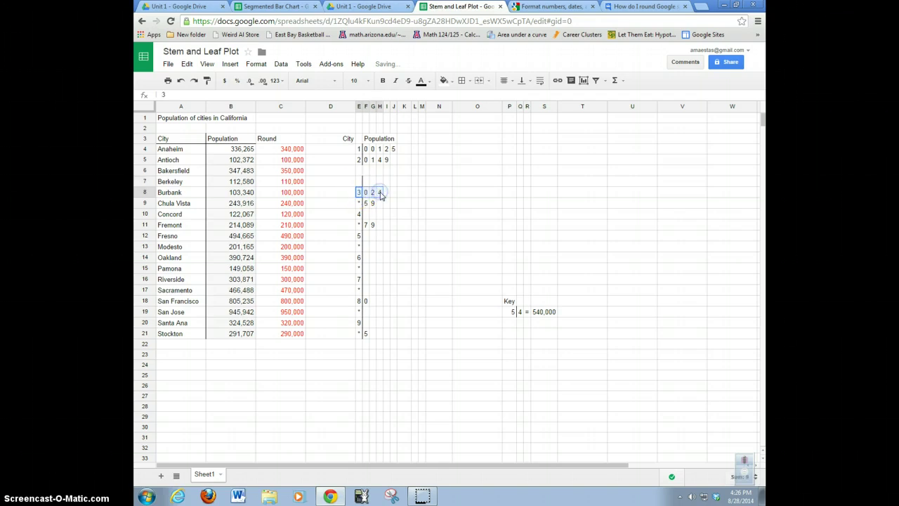
left_click(359, 173)
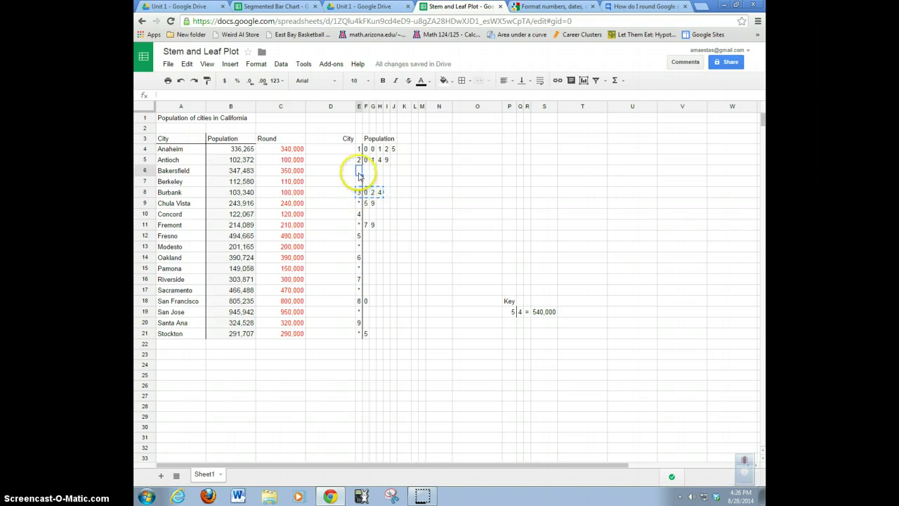
type("3\t0\t2\t4")
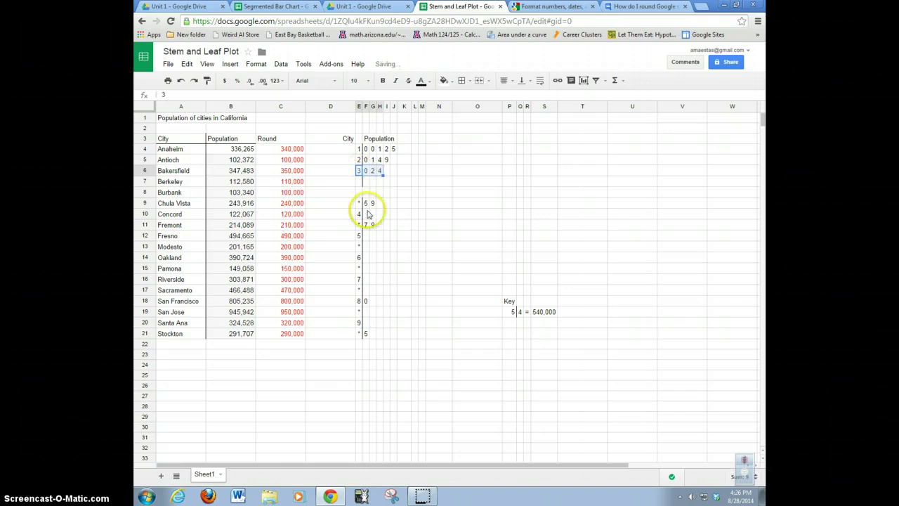
Add leaves 5 and 9 to the stem 3 row in I6 and J6
left_click(388, 172)
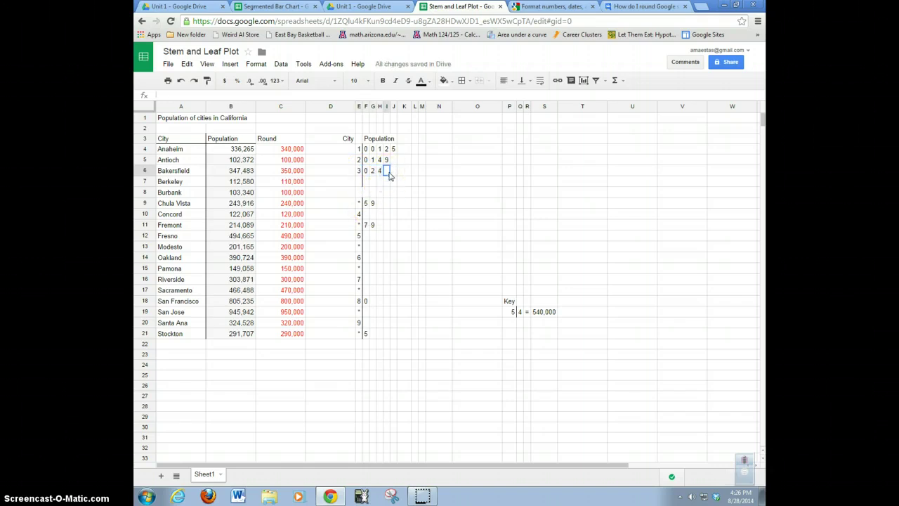
type("5")
left_click(402, 173)
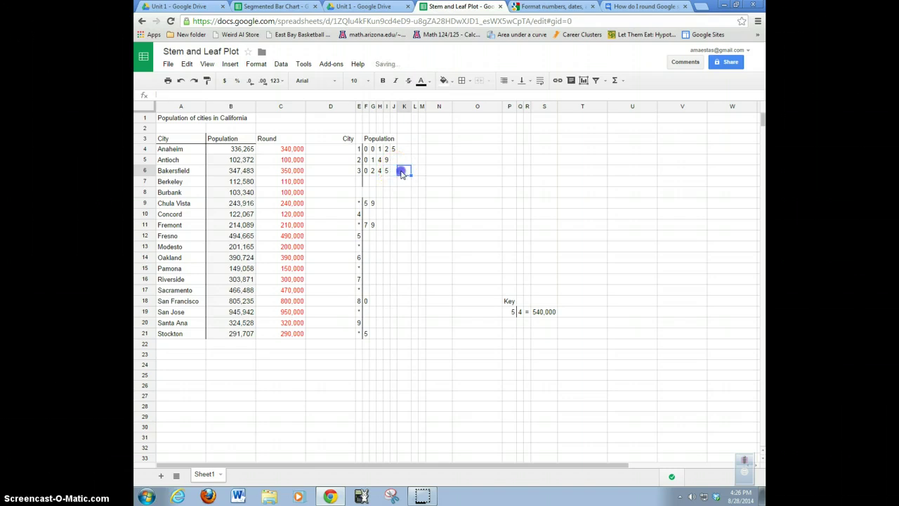
left_click(398, 172)
type("9")
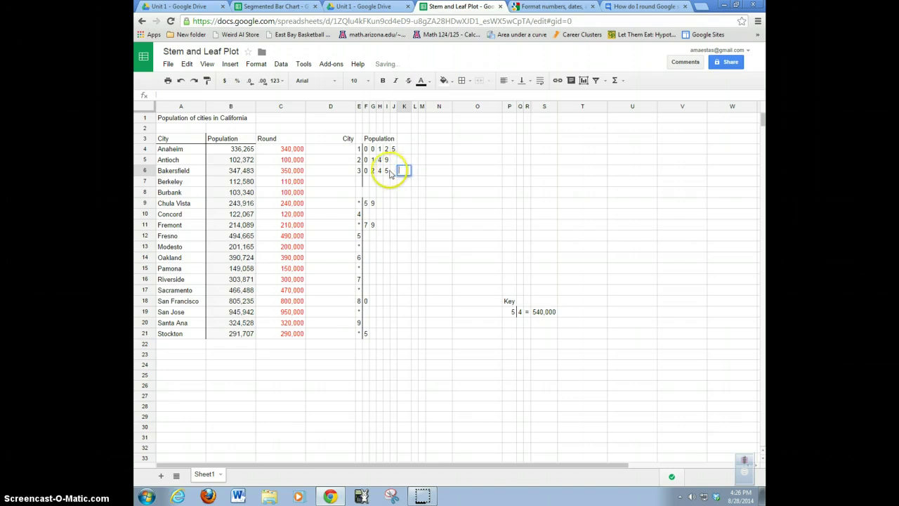
key("Escape")
left_click(393, 172)
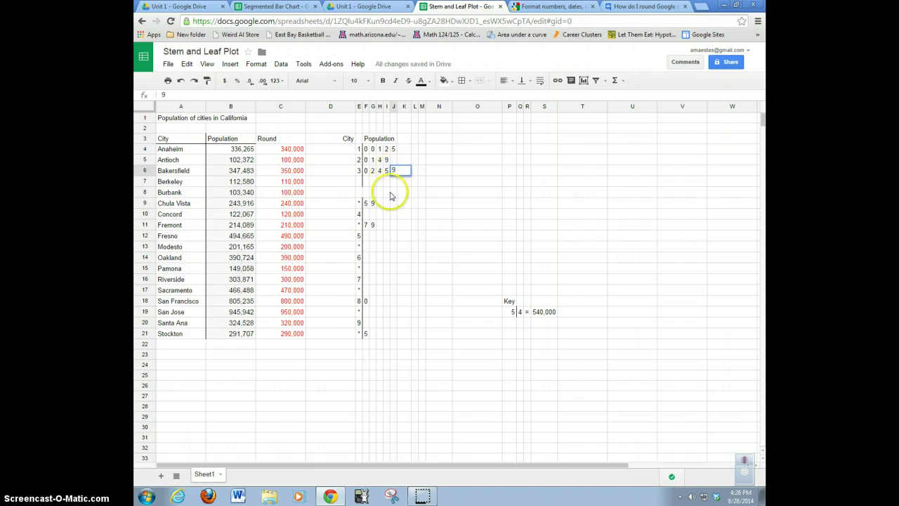
Clear the leftover asterisk and its two leaves from E9:G9
left_click(385, 203)
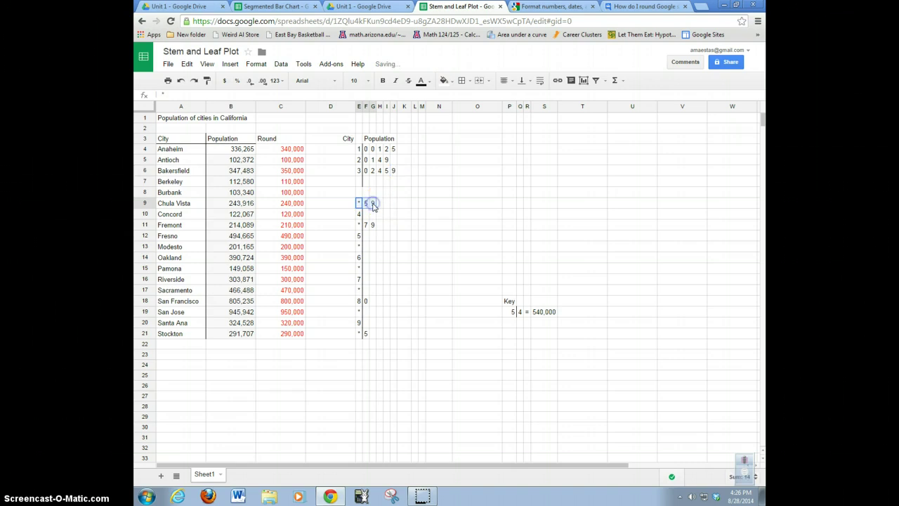
left_click_drag(373, 205, 367, 207)
key("Delete")
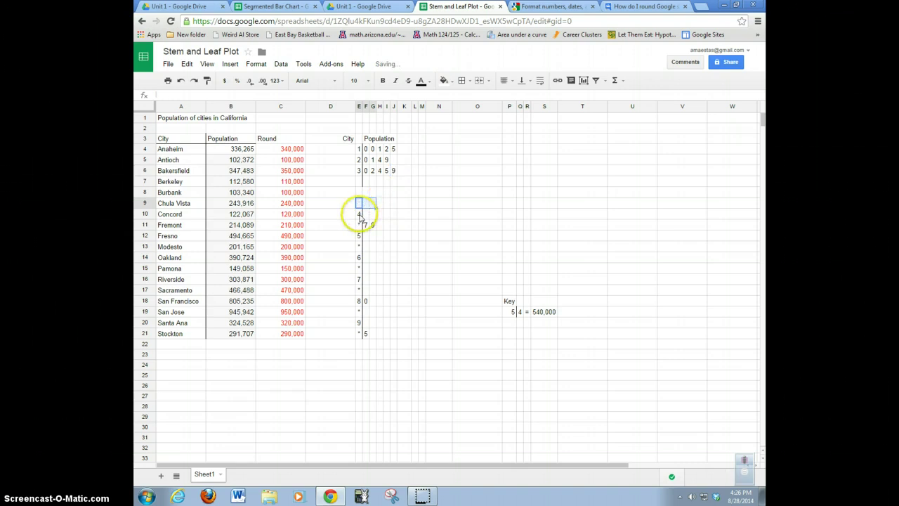
Enter stem 4 in E7 and move leaves 7 and 9 from row 11 to F7:G7
left_click(358, 181)
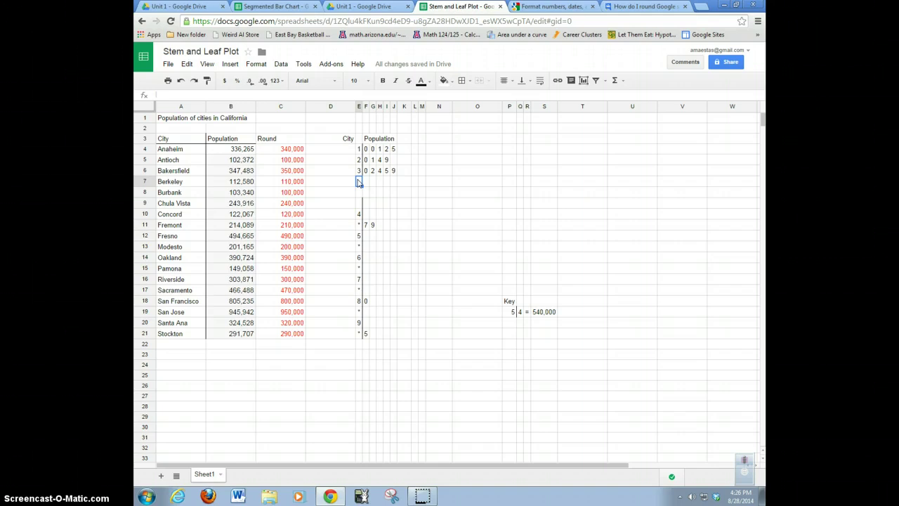
type("4")
left_click(367, 205)
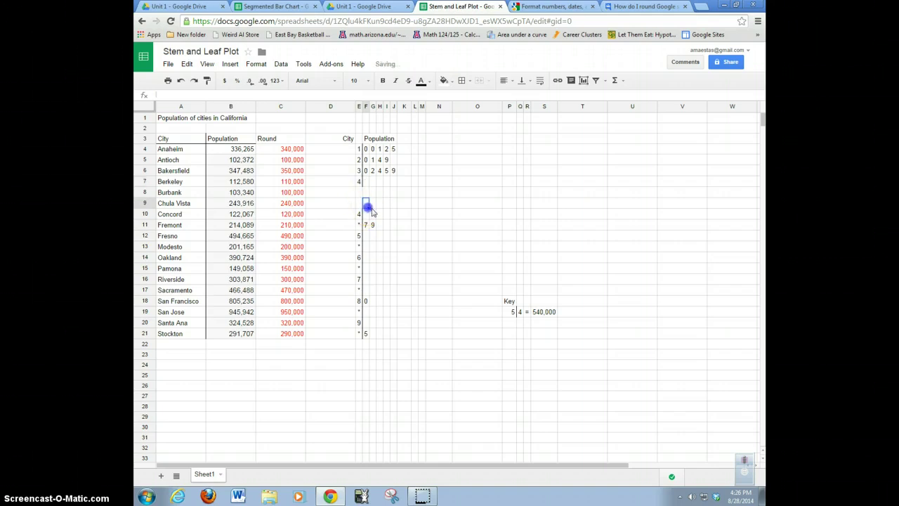
left_click(366, 225)
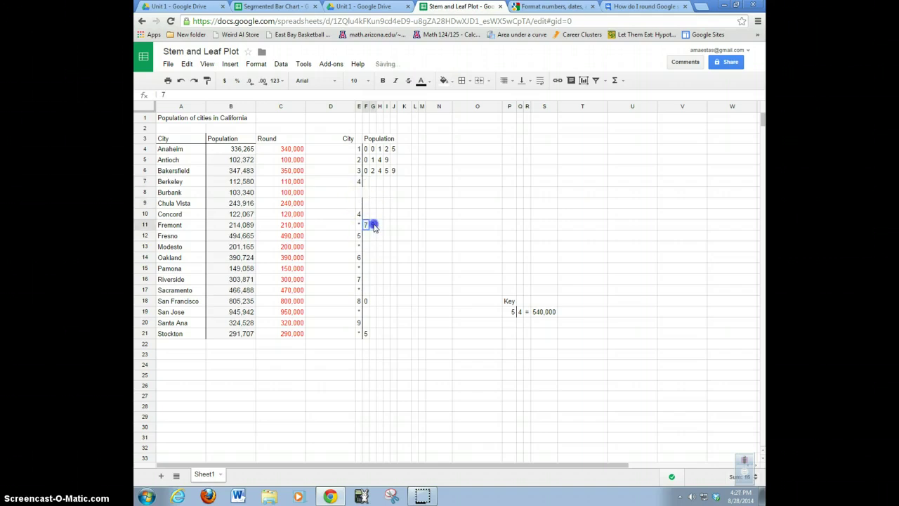
key("ctrl+x")
left_click(365, 183)
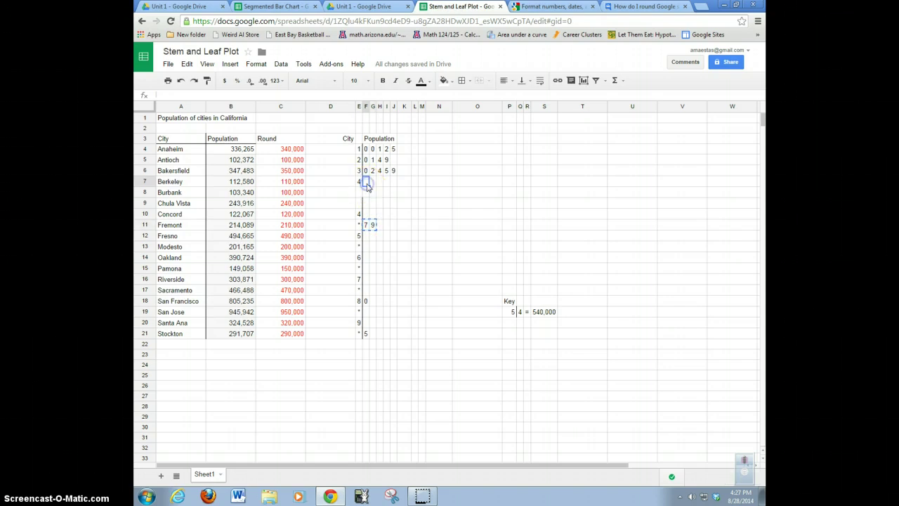
key("ctrl+v")
Clear the old stems 4 to 7 and their asterisks from E10:E17, and enter stems 5 to 9 in E8:E12
left_click(357, 213)
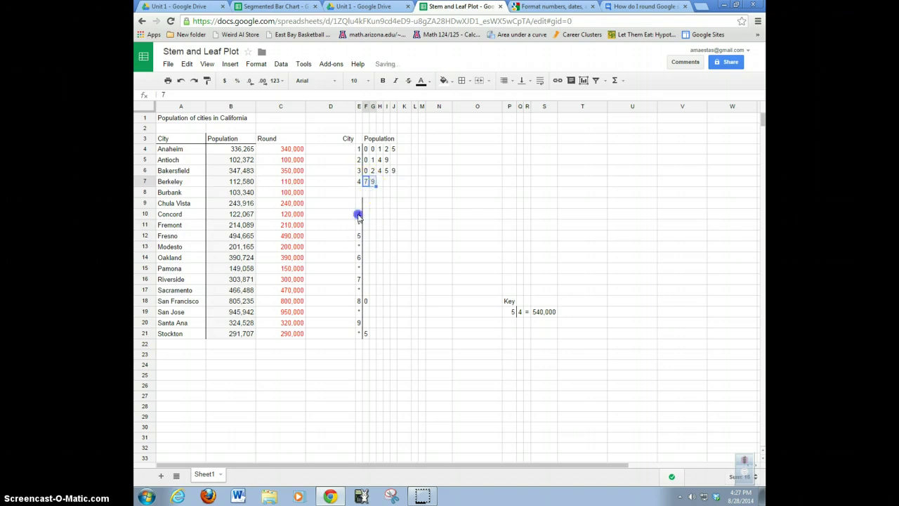
left_click_drag(359, 232, 358, 193)
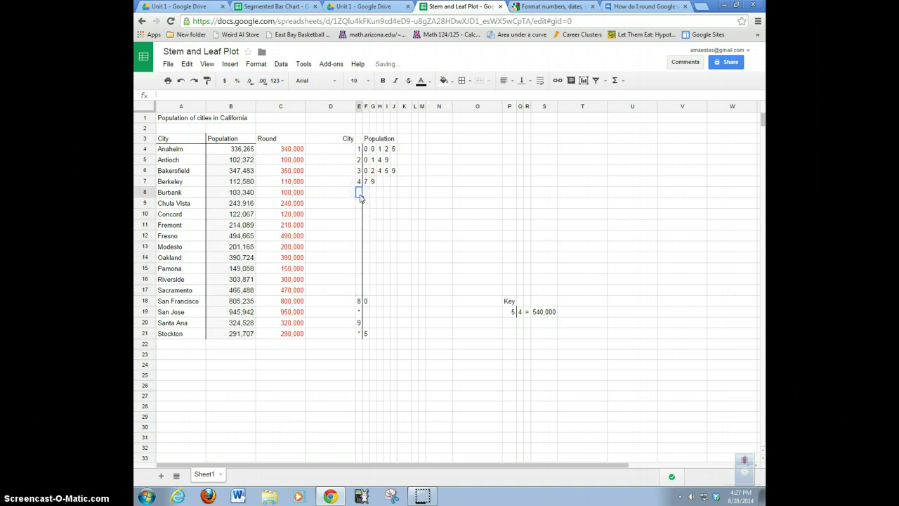
type("5")
left_click(359, 204)
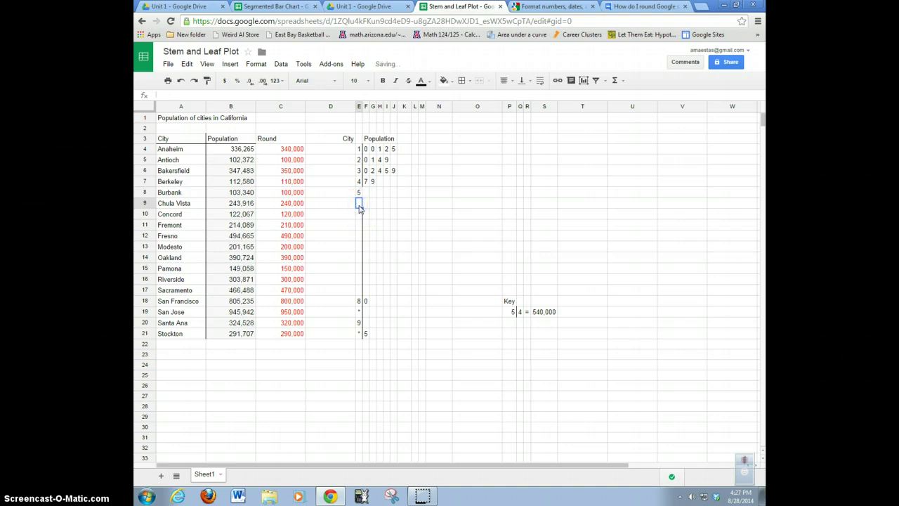
type("6")
key("Return")
type("7")
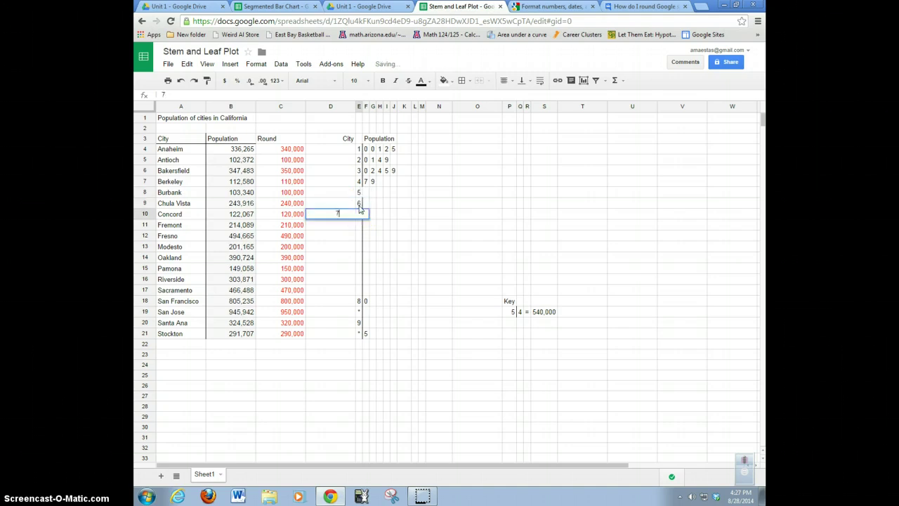
key("Return")
type("8")
key("Return")
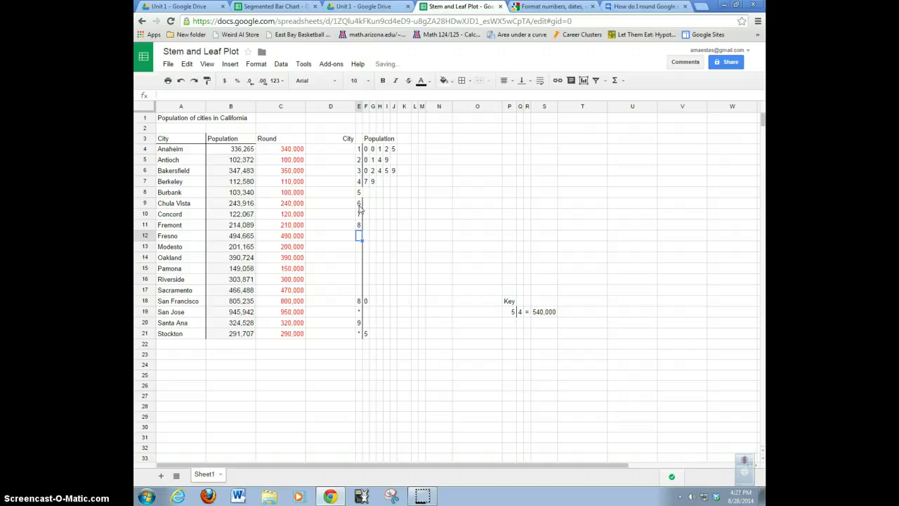
type("9")
key("Return")
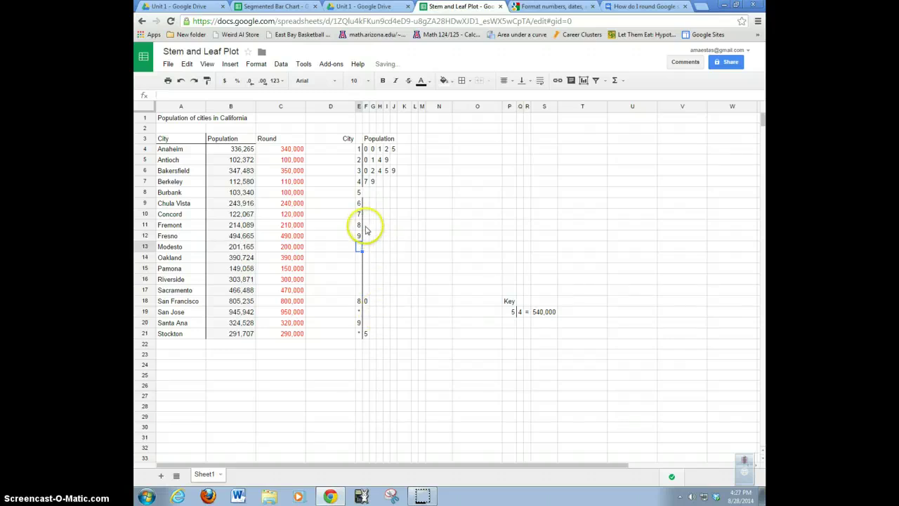
Enter leaf 0 for stem 8 in F11 and leaf 5 for stem 9 in F12
left_click(366, 224)
type("0")
left_click(366, 238)
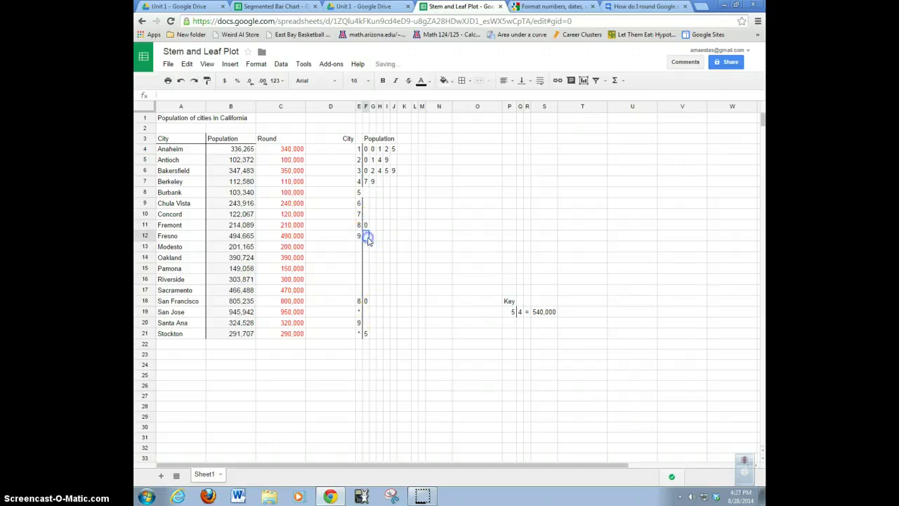
type("5")
Clear the leftover stems, asterisks and leaves from E13:F21 and remove all borders from that range
left_click(366, 332)
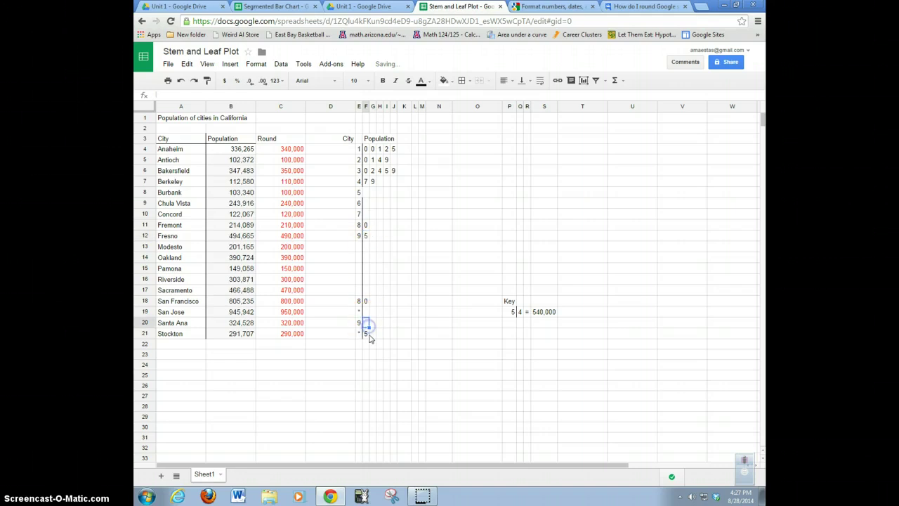
left_click_drag(358, 278, 358, 252)
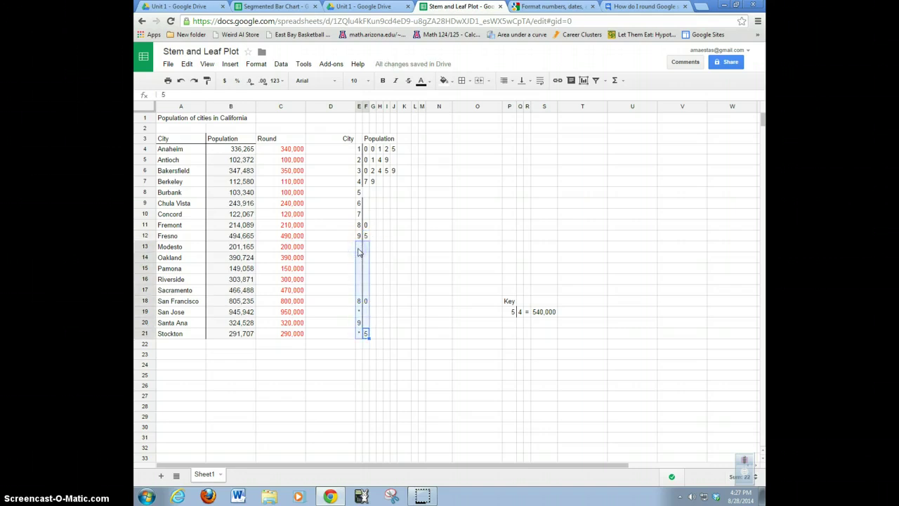
key("Delete")
left_click(469, 81)
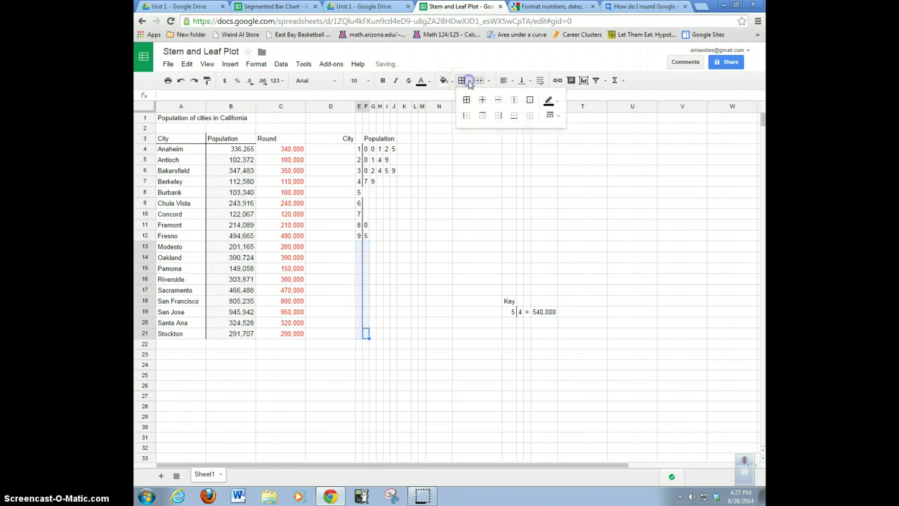
left_click(529, 115)
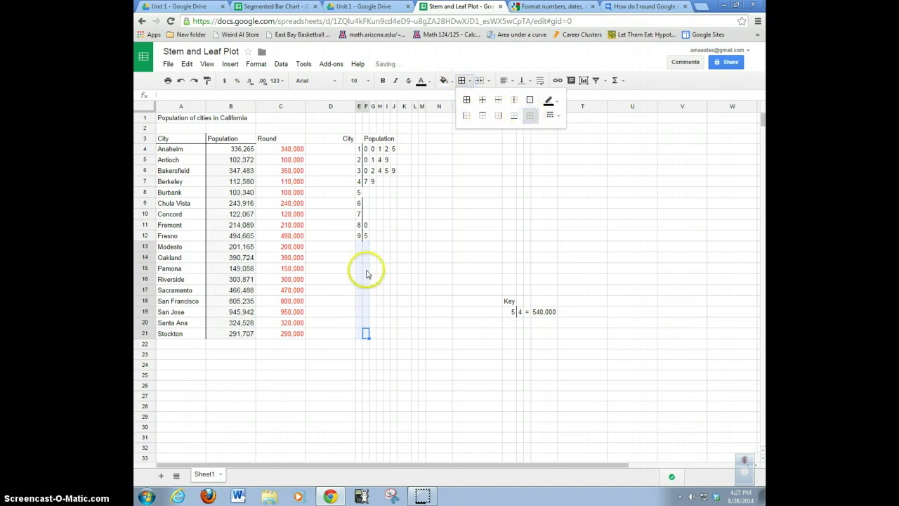
left_click(365, 273)
Add a right border to the stem 5 cell E8
left_click(358, 191)
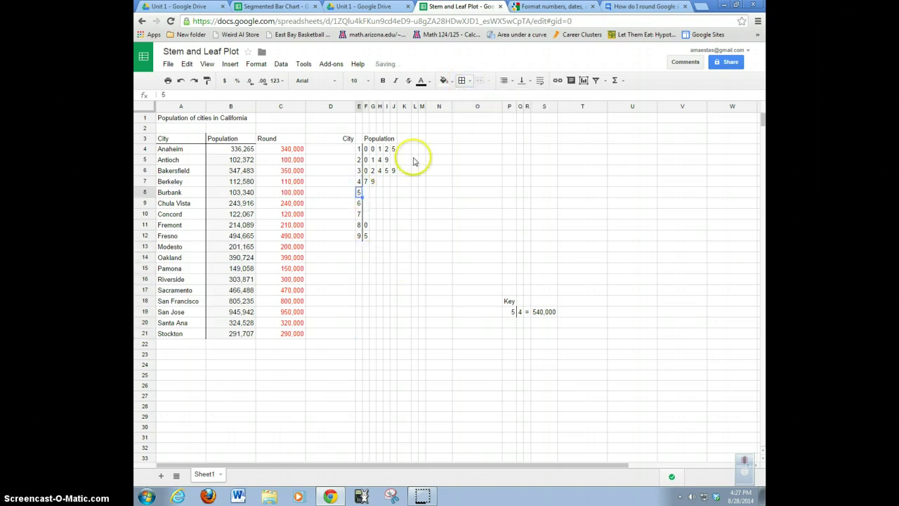
left_click(468, 80)
left_click(498, 115)
left_click(374, 246)
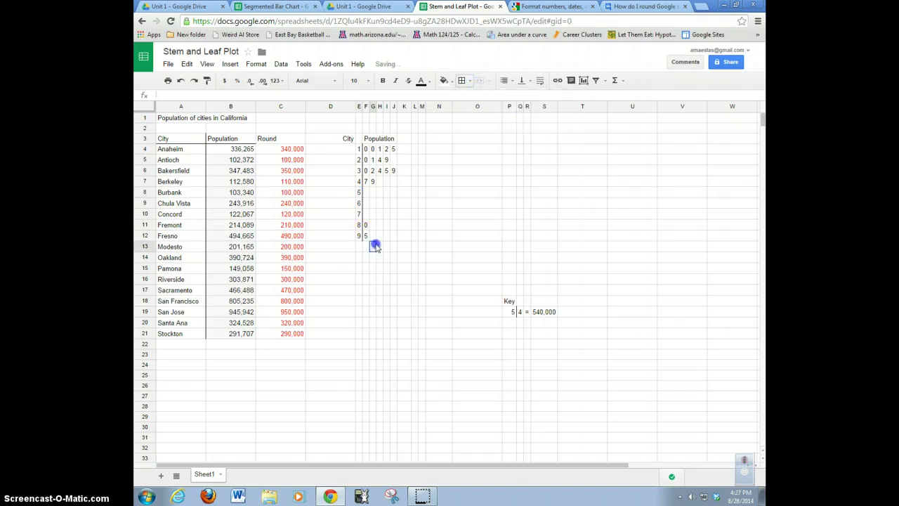
Move the key from P18:S19 to N9:Q10 and adjust the widths of columns N to Q to fit it
left_click_drag(507, 301, 546, 317)
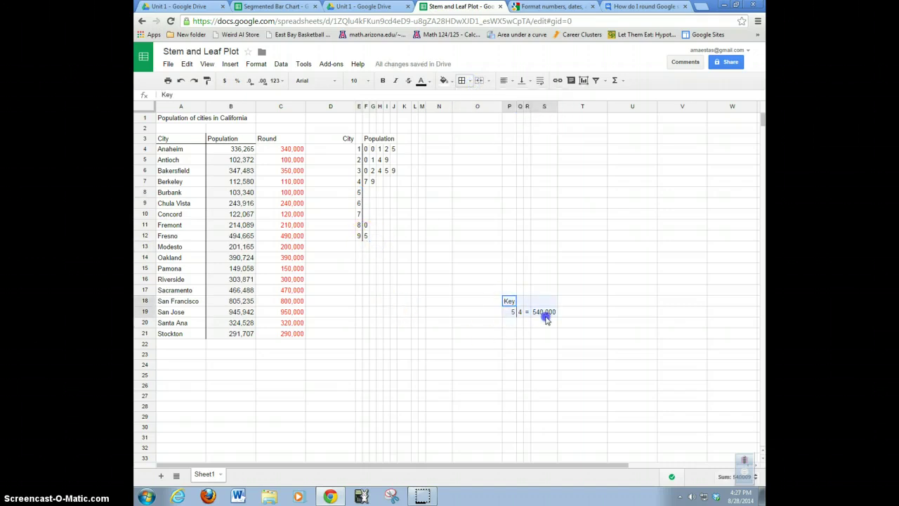
key("ctrl+c")
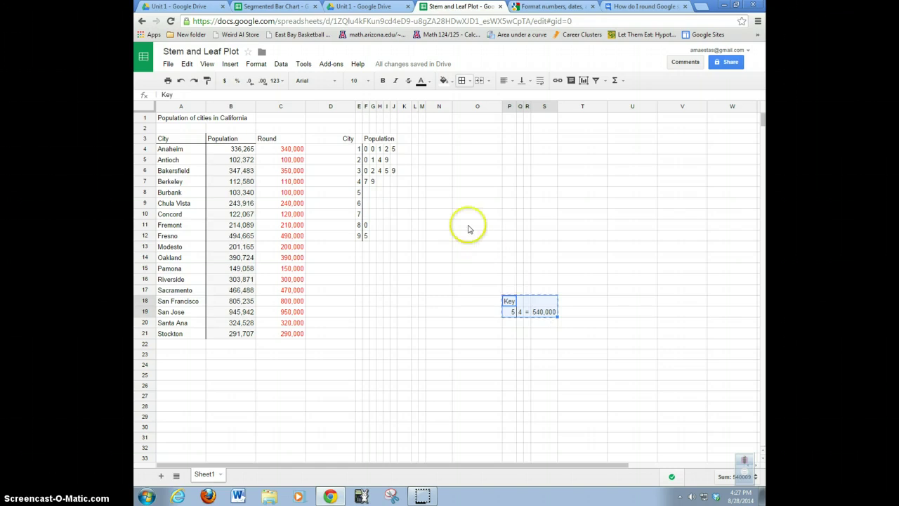
left_click(436, 205)
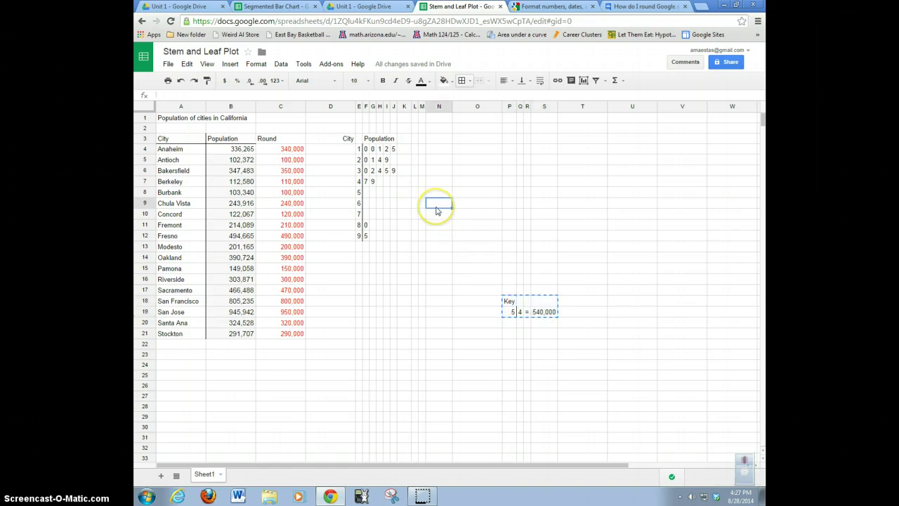
key("ctrl+v")
left_click(454, 107)
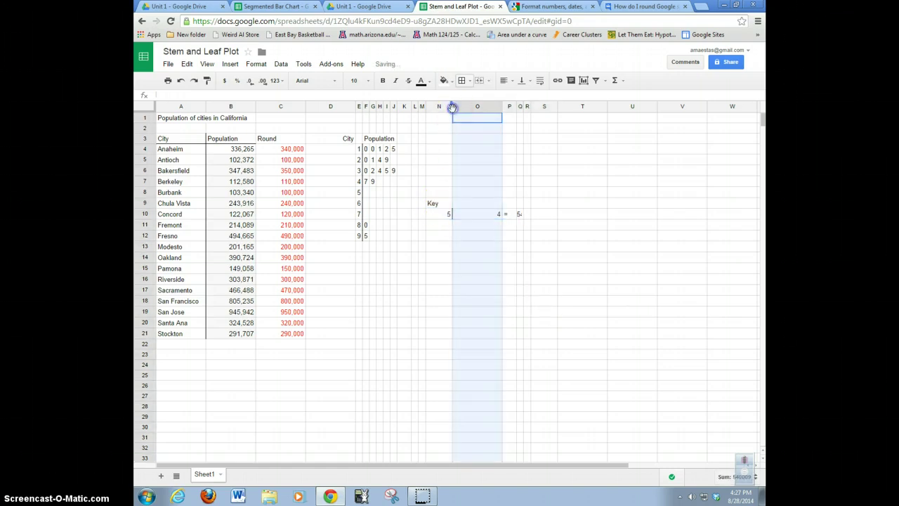
left_click_drag(452, 108, 482, 107)
left_click(468, 257)
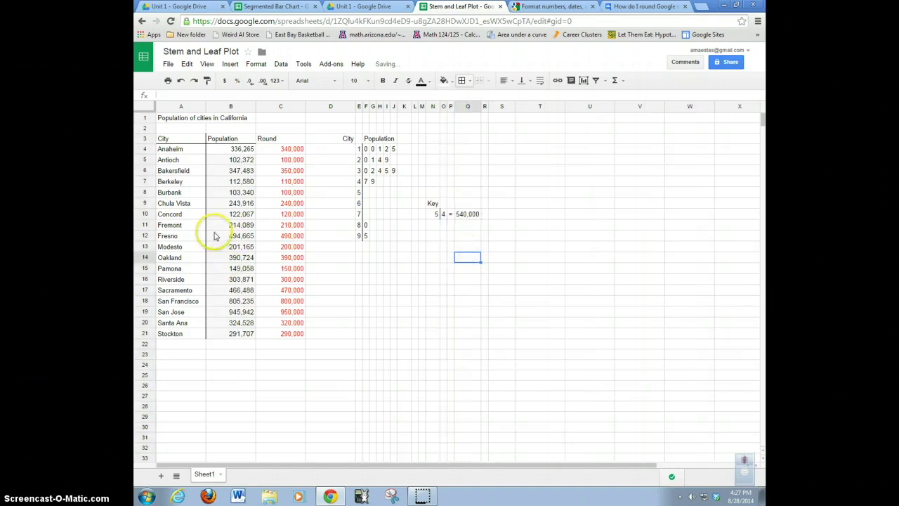
Hide the sheet's gridlines
left_click(207, 65)
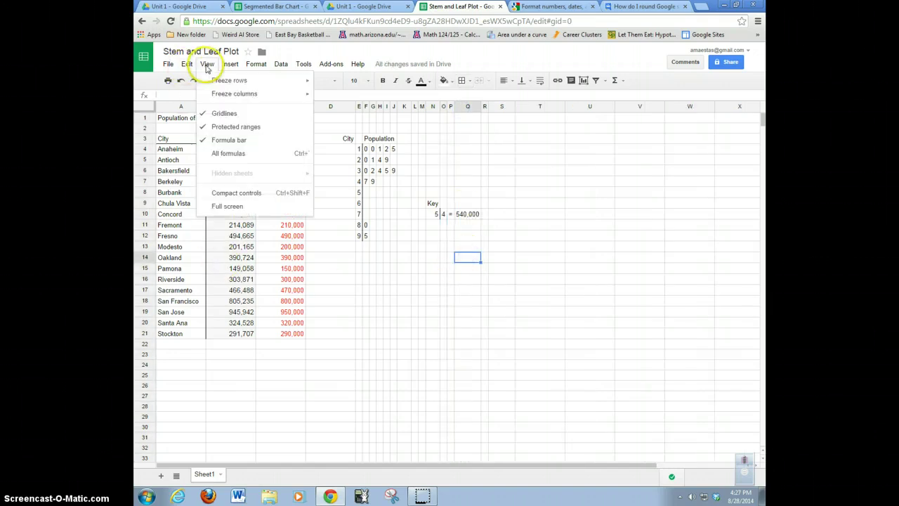
left_click(224, 113)
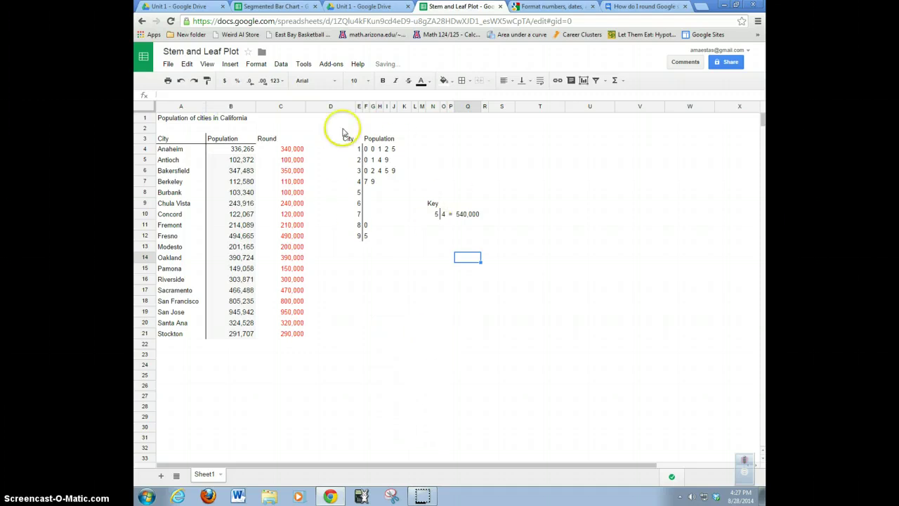